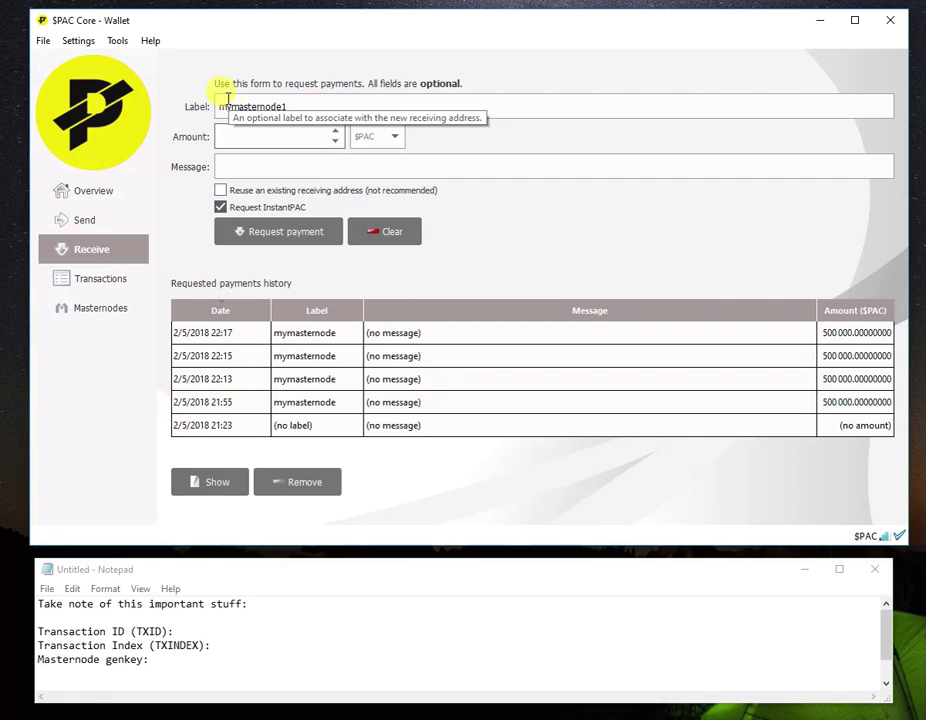
- Create a payment request for 500000 $PAC under the label mymasternode1 and copy its receiving address
click(276, 142)
text(500000)
click(316, 170)
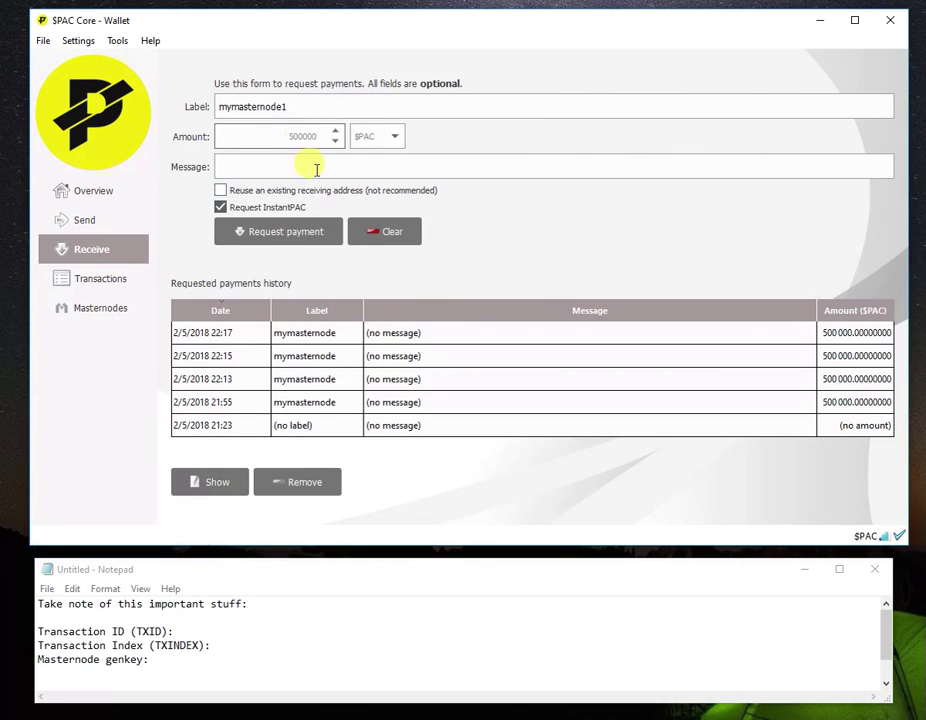
click(293, 232)
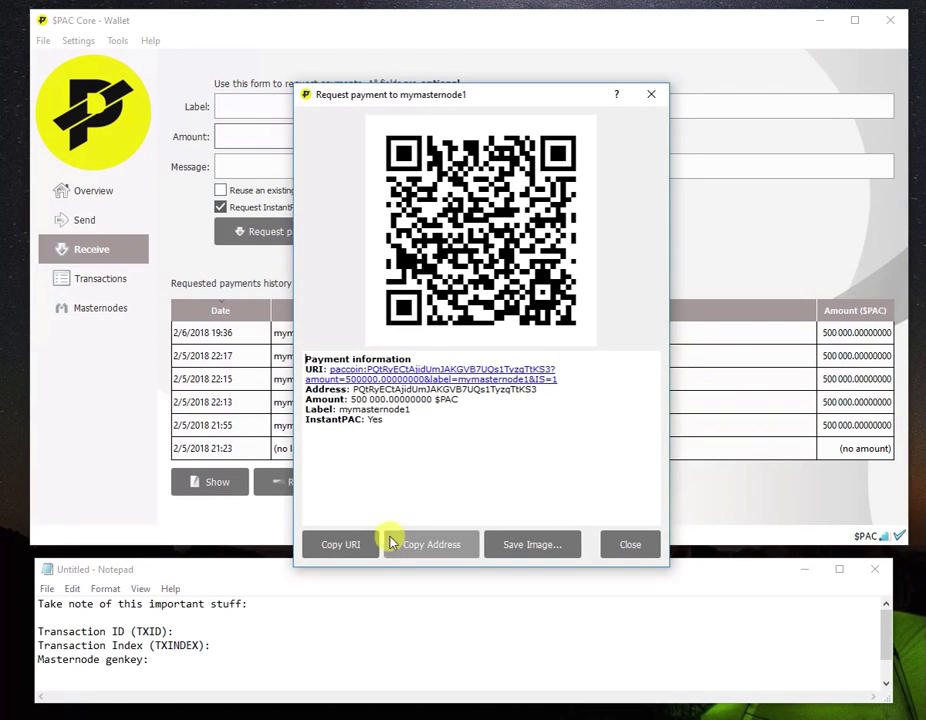
click(441, 548)
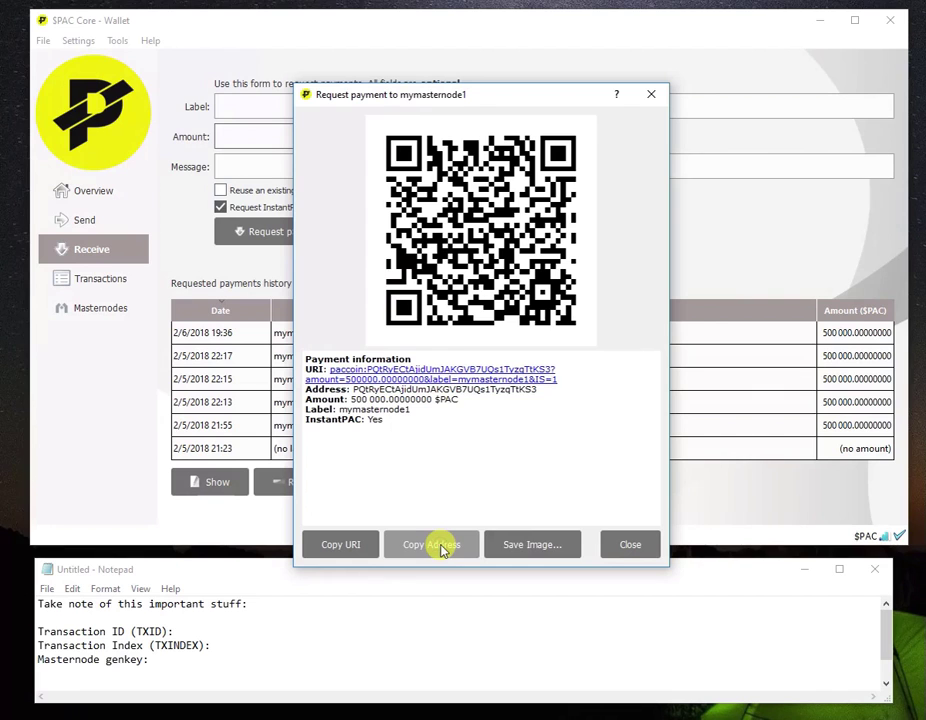
click(630, 545)
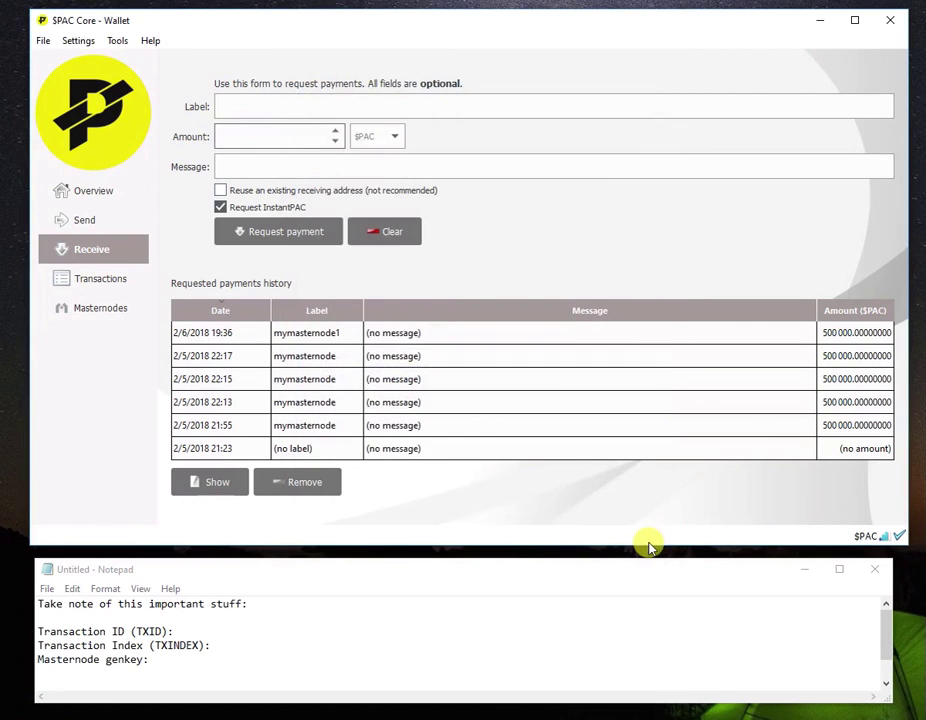
- Send 500000 $PAC to the copied mymasternode1 address and confirm the payment
click(82, 221)
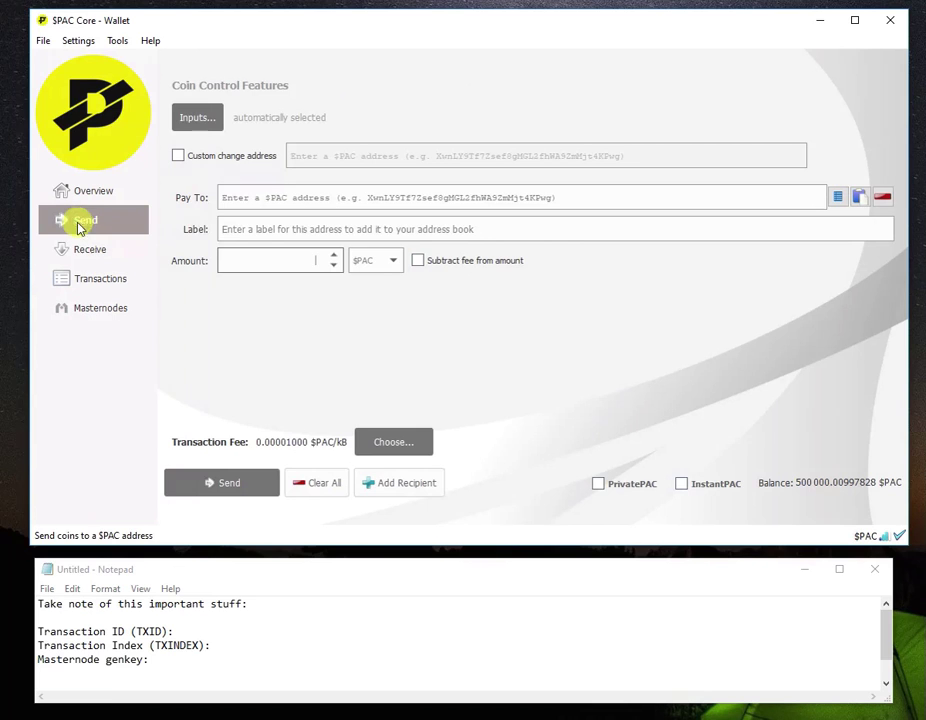
right_click(242, 198)
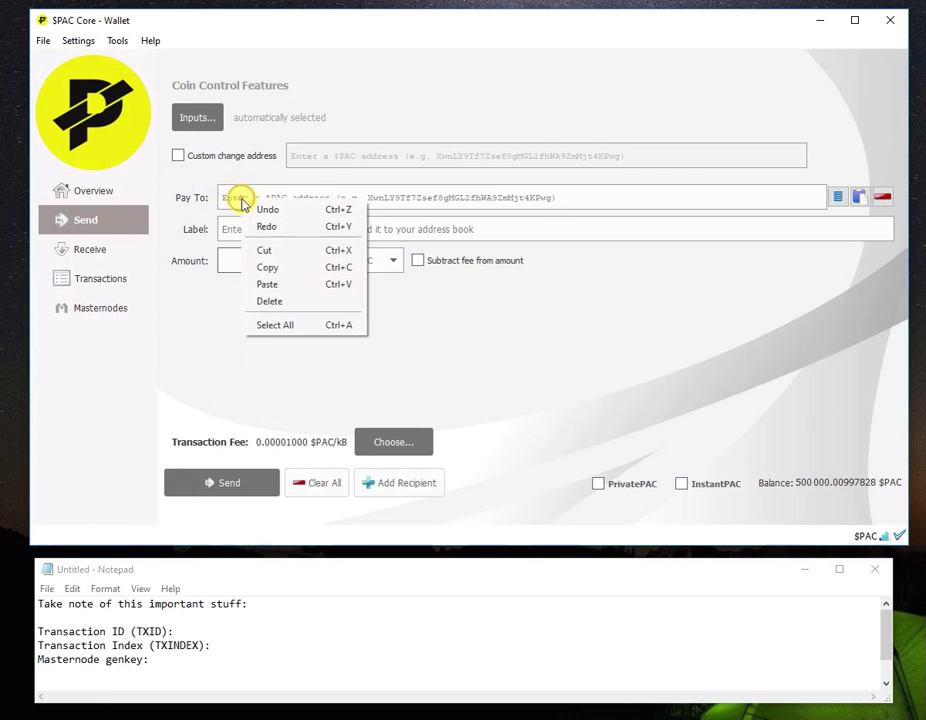
click(268, 286)
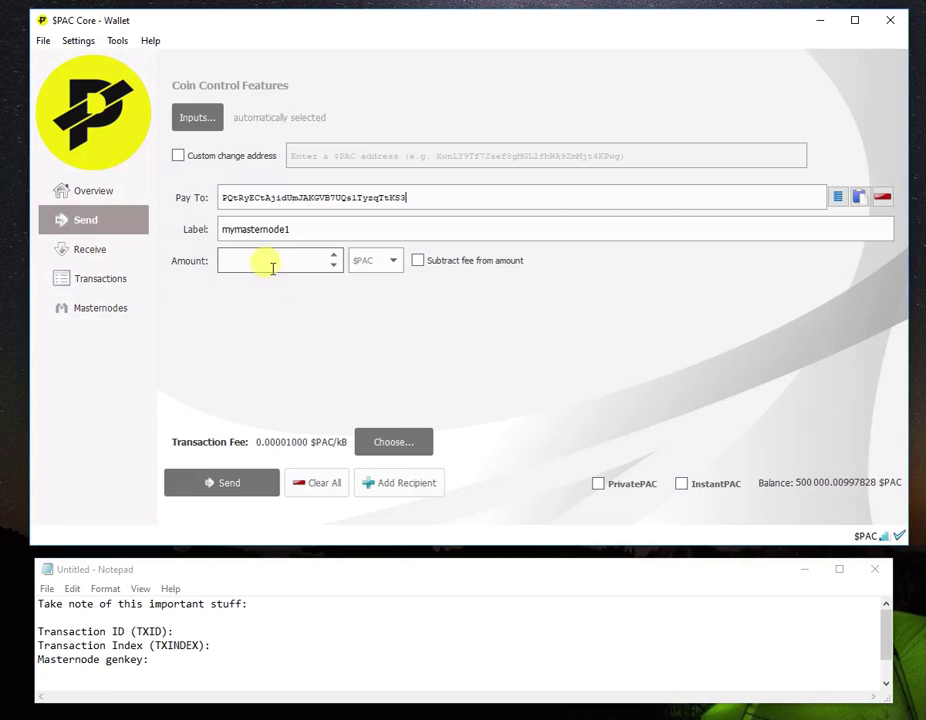
text(500000)
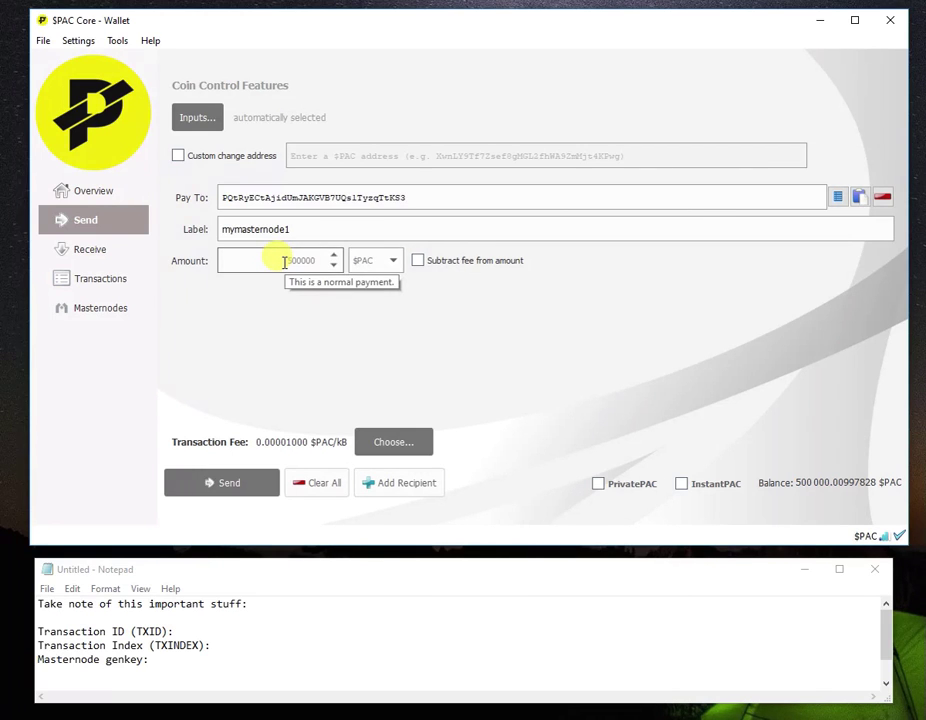
click(232, 482)
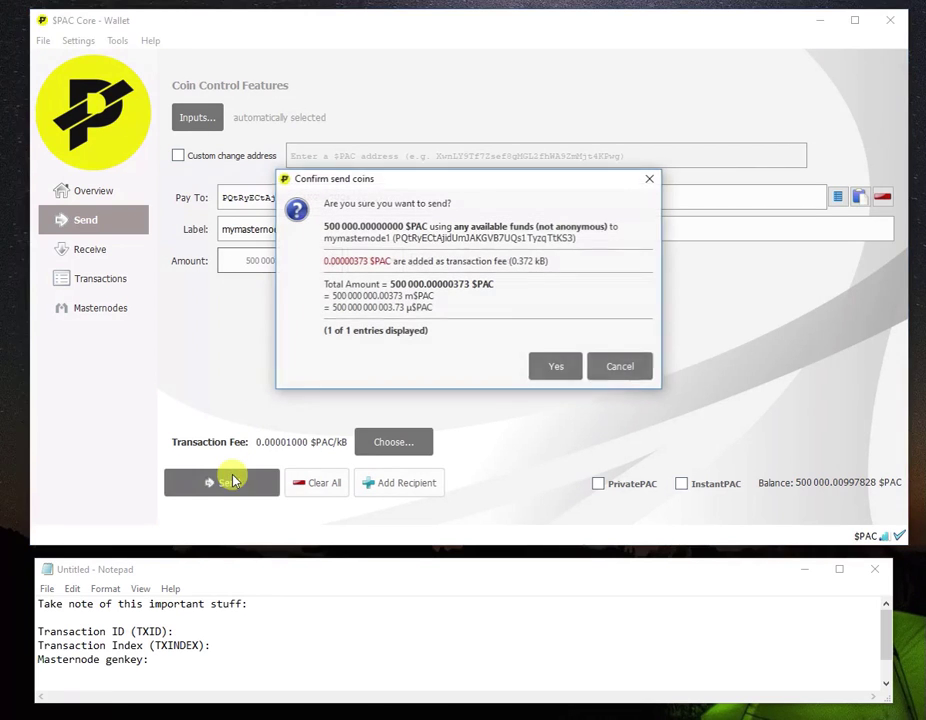
click(560, 366)
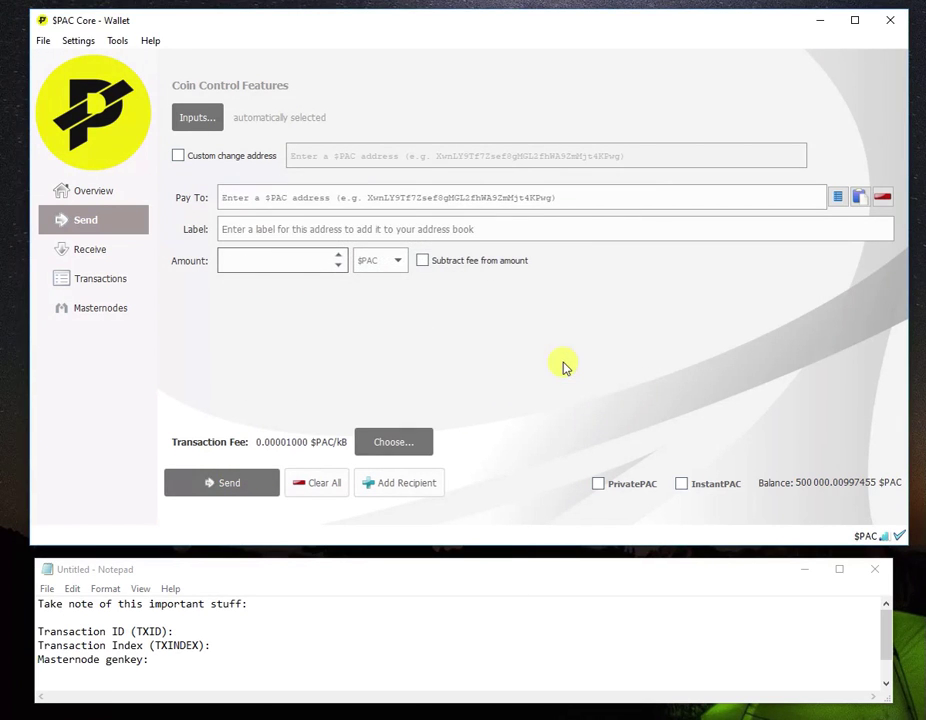
- Open the details of the newest payment to yourself and copy its transaction ID without the -000 suffix
click(100, 281)
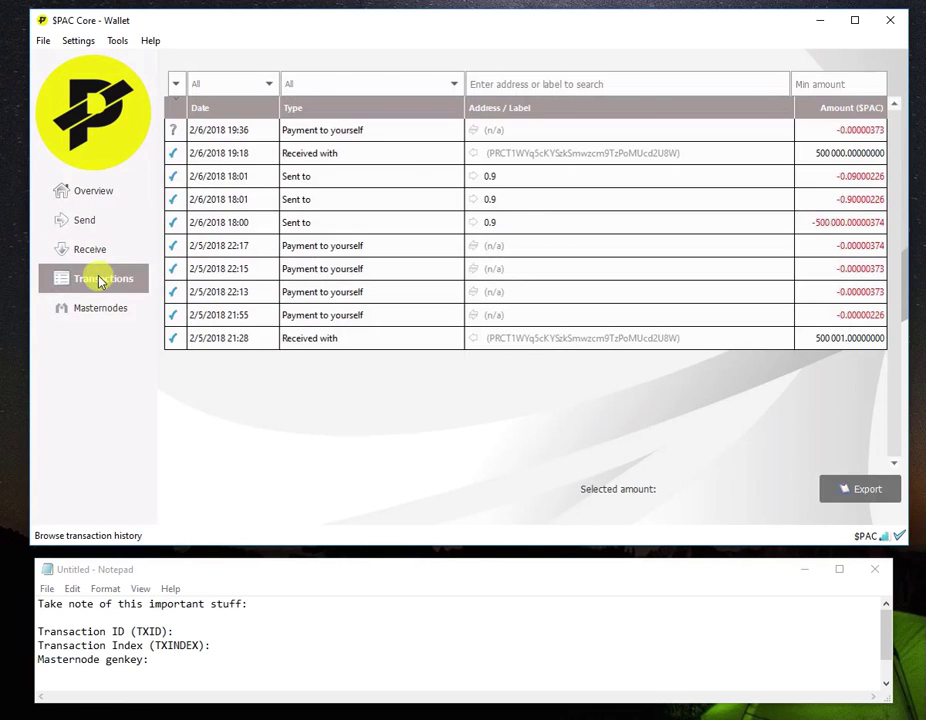
click(172, 133)
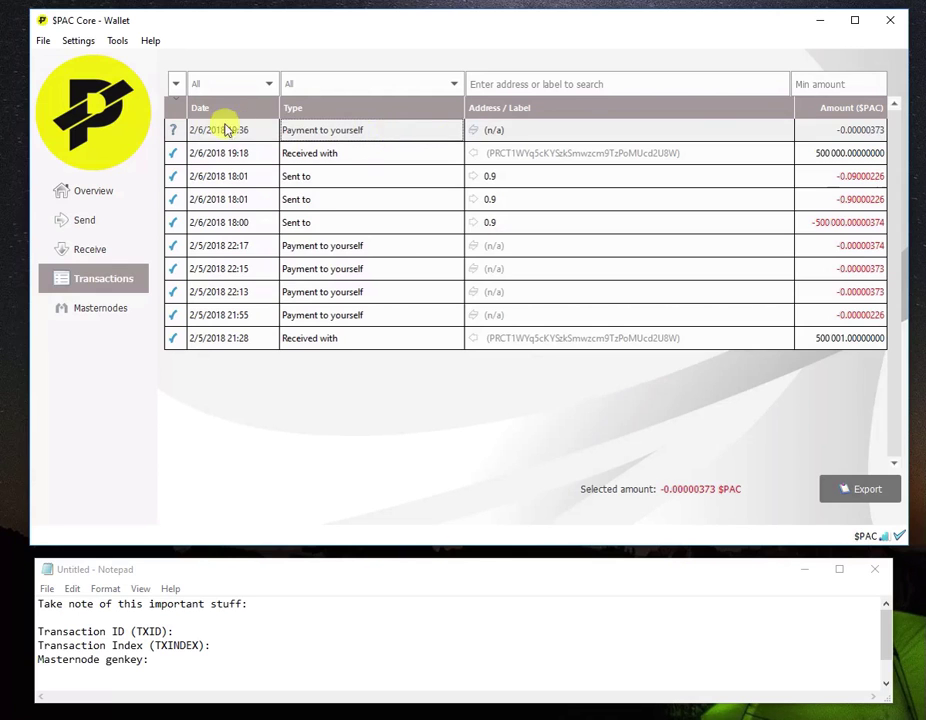
right_click(344, 133)
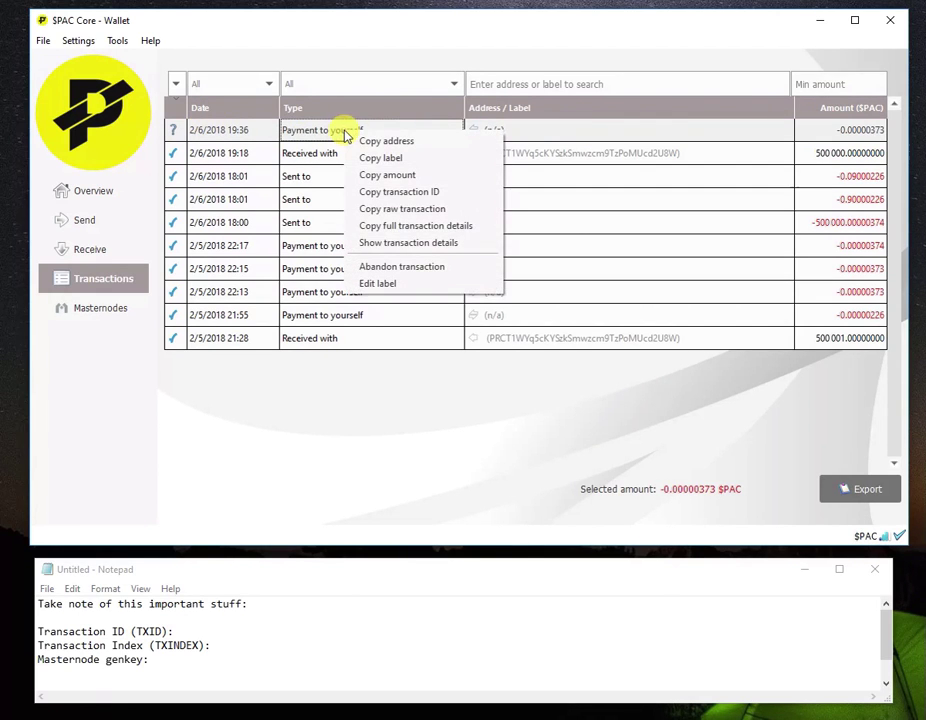
click(407, 243)
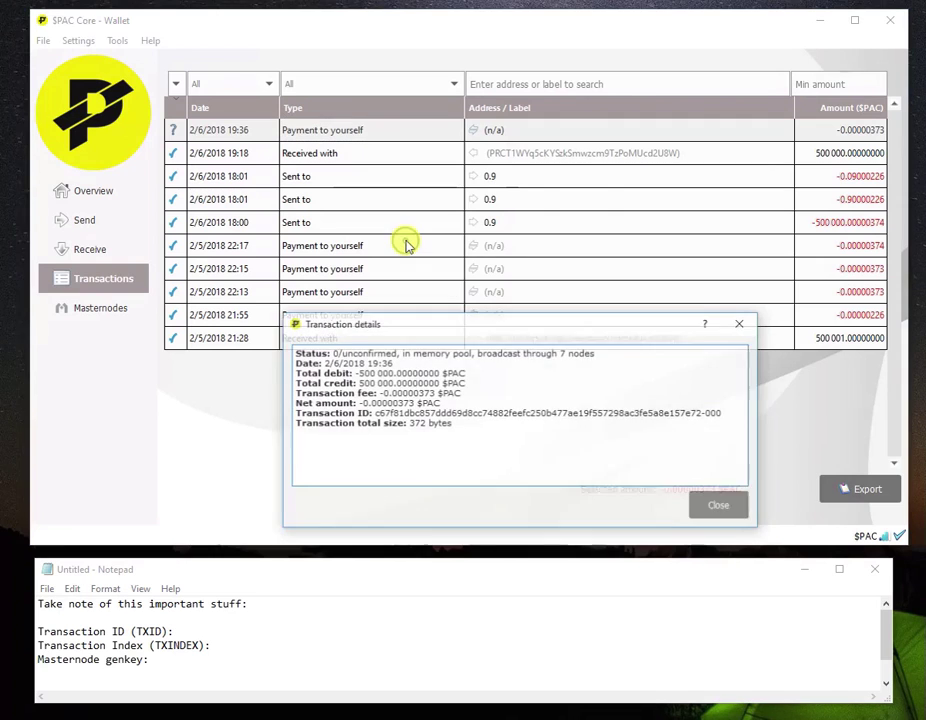
double_click(443, 412)
right_click(443, 412)
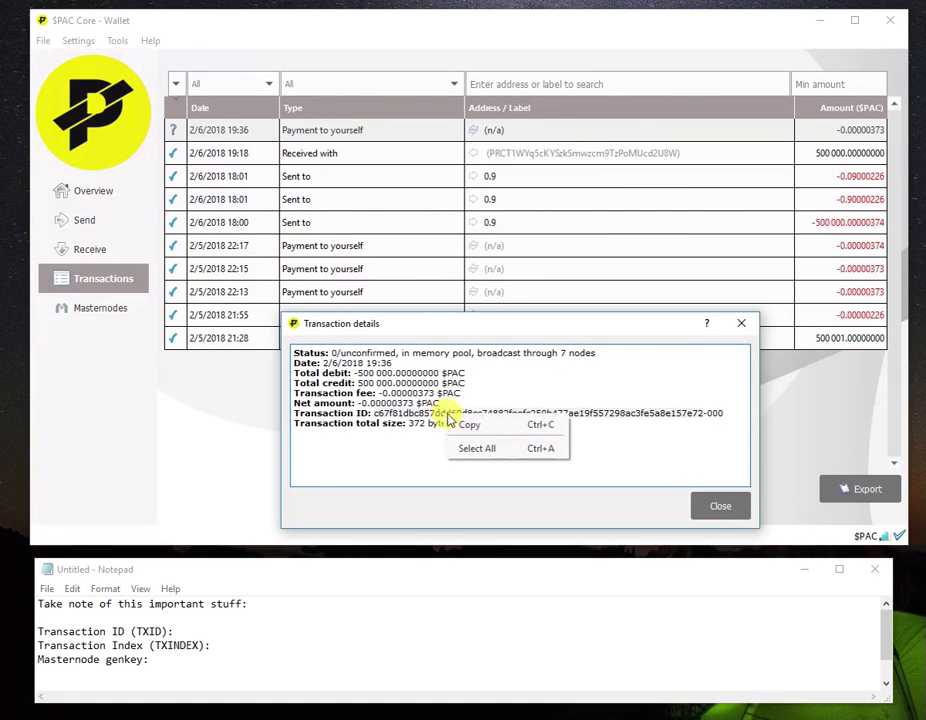
click(471, 423)
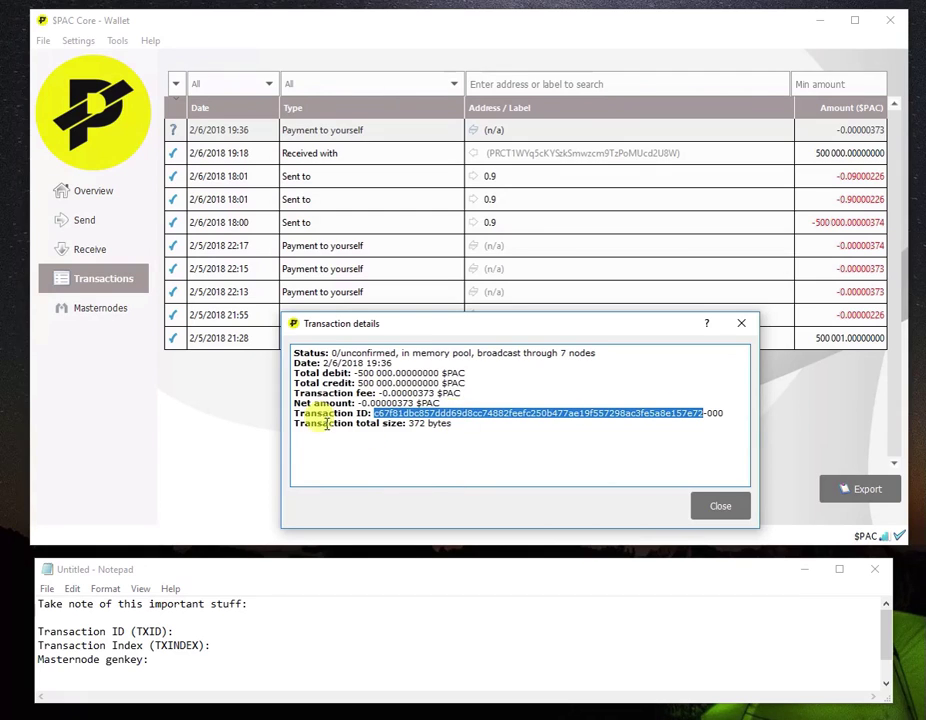
- Paste the copied transaction ID after the TXID label in the Notepad notes, and close the wallet's transaction details
click(197, 625)
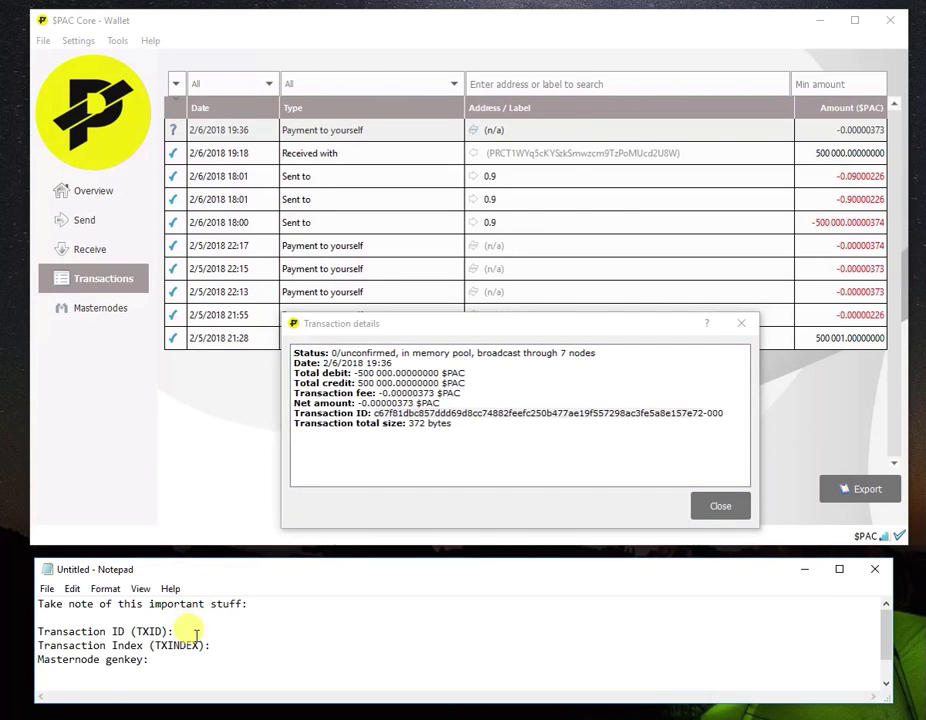
right_click(193, 628)
click(38, 490)
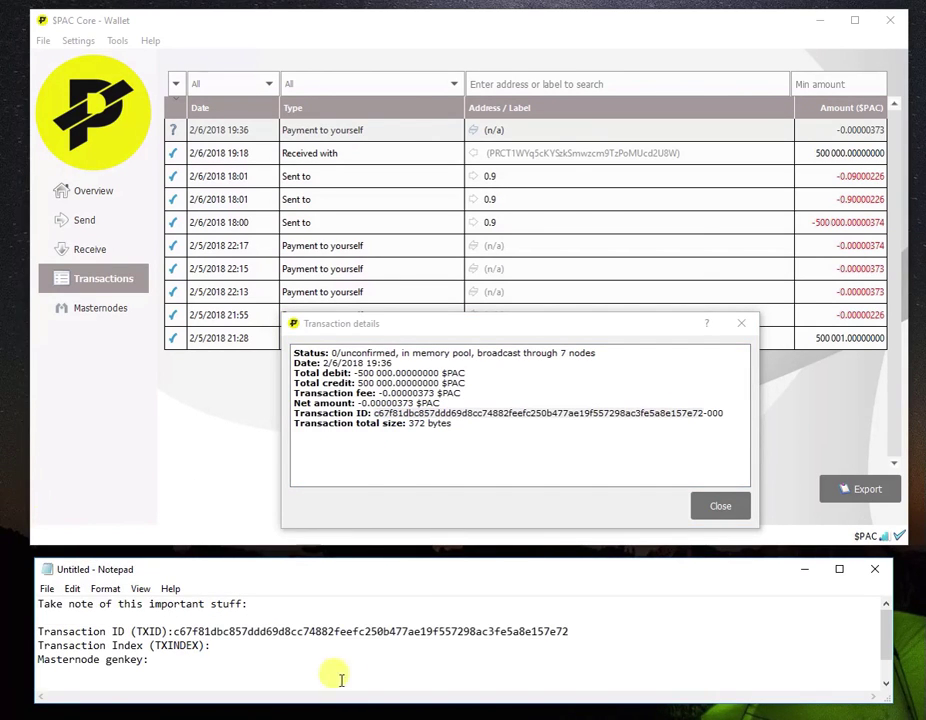
double_click(378, 631)
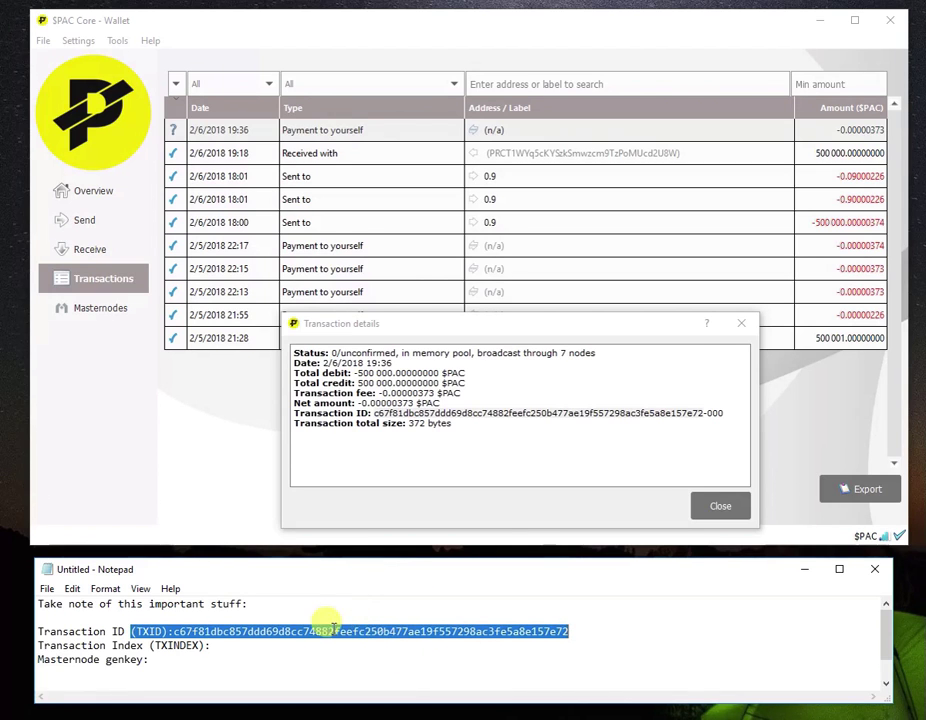
click(713, 502)
- Run masternode outputs in the wallet's debug console and compare the returned transaction ID with the one in the notes
click(115, 40)
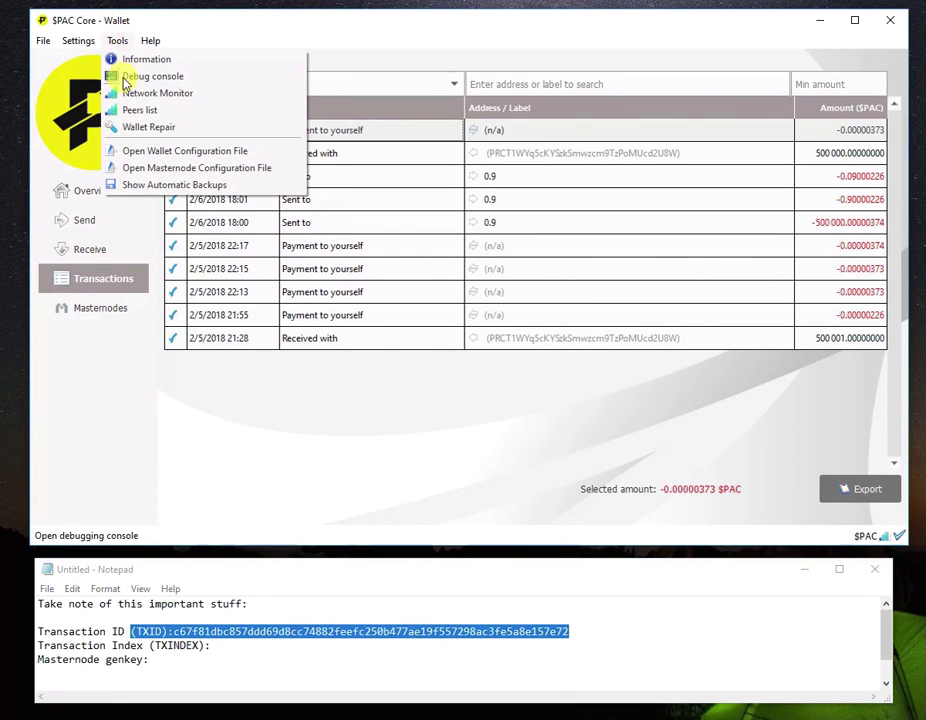
click(127, 80)
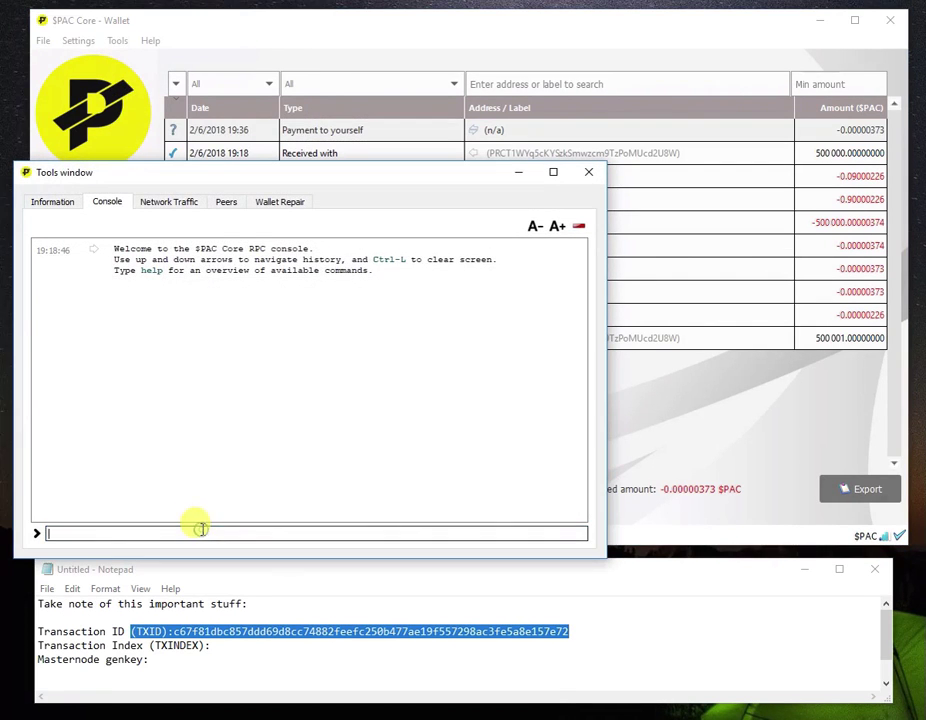
text(masternod)
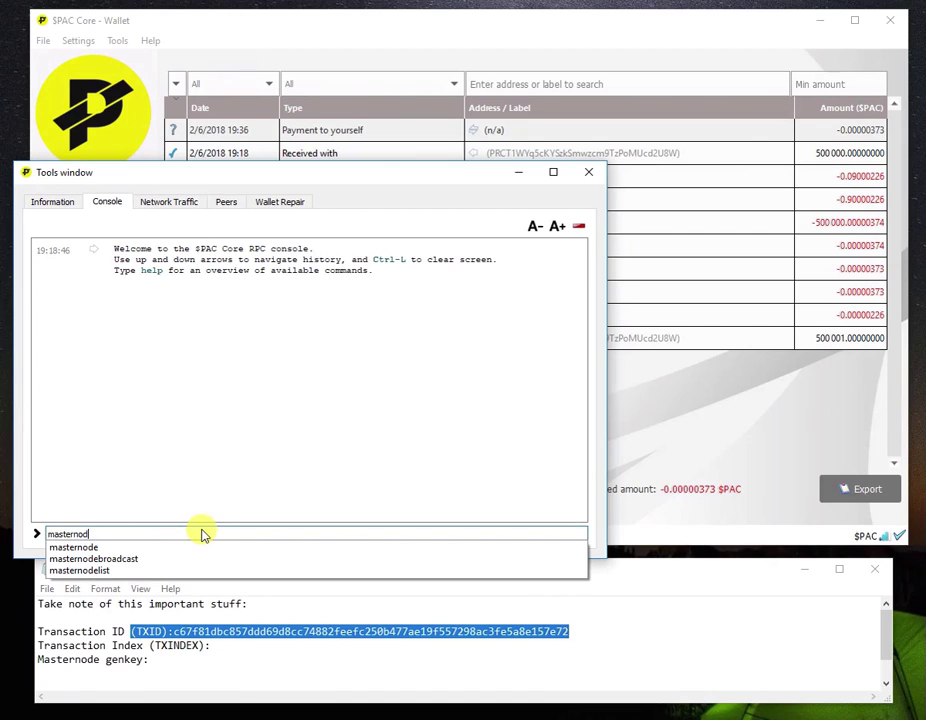
text(e outputs)
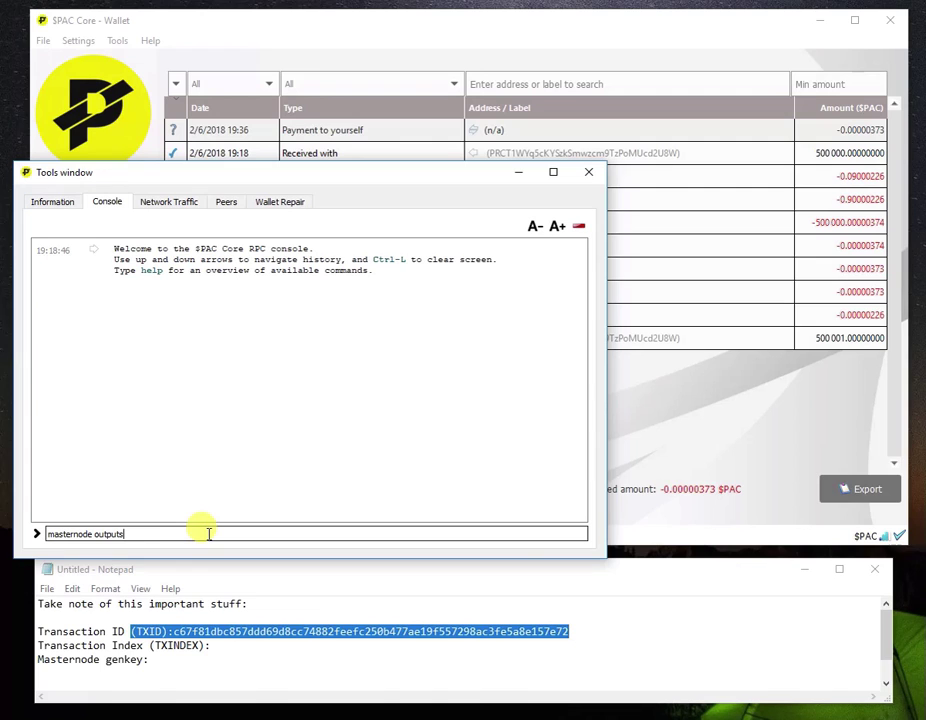
key(Return)
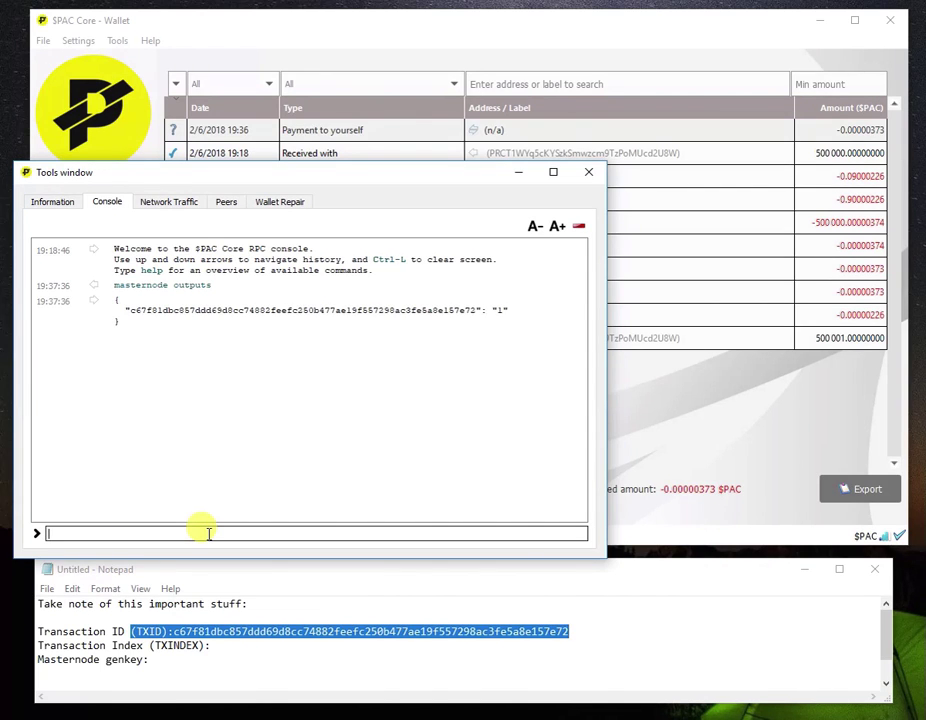
double_click(426, 309)
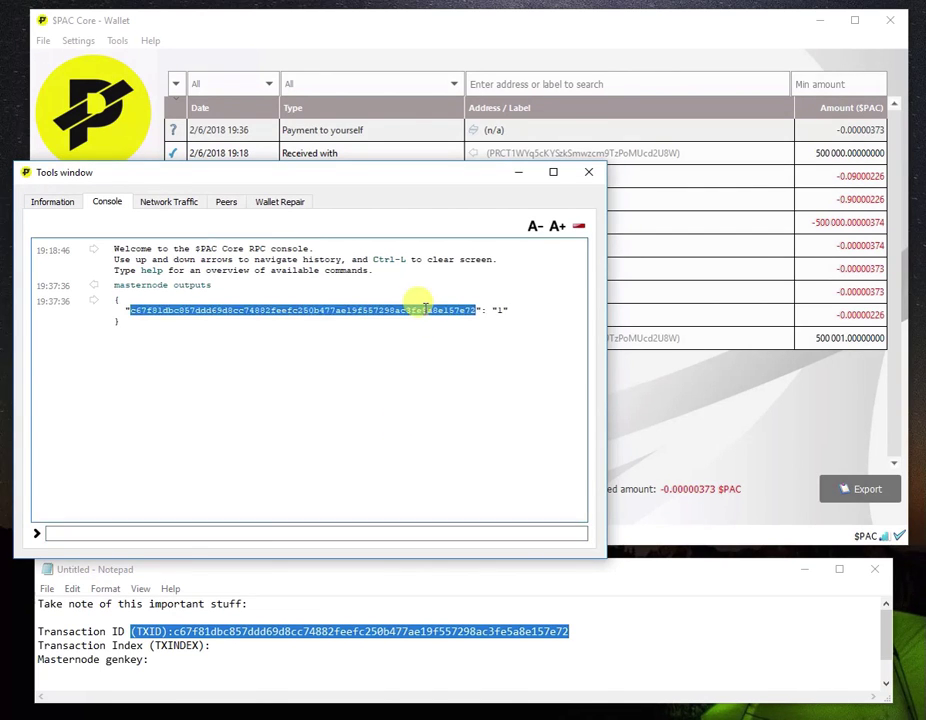
click(480, 618)
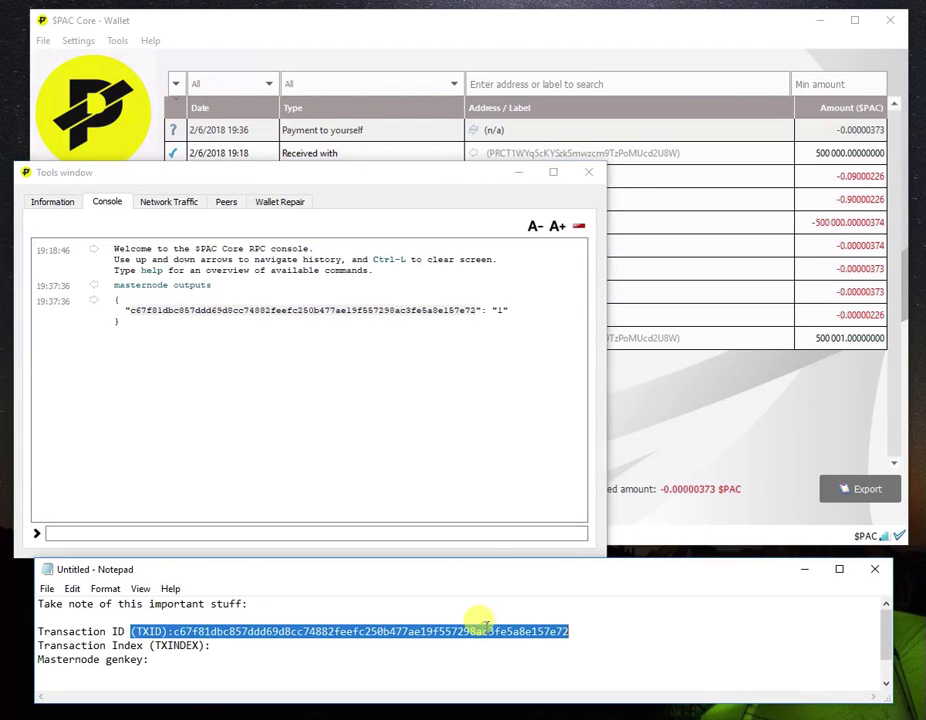
double_click(405, 310)
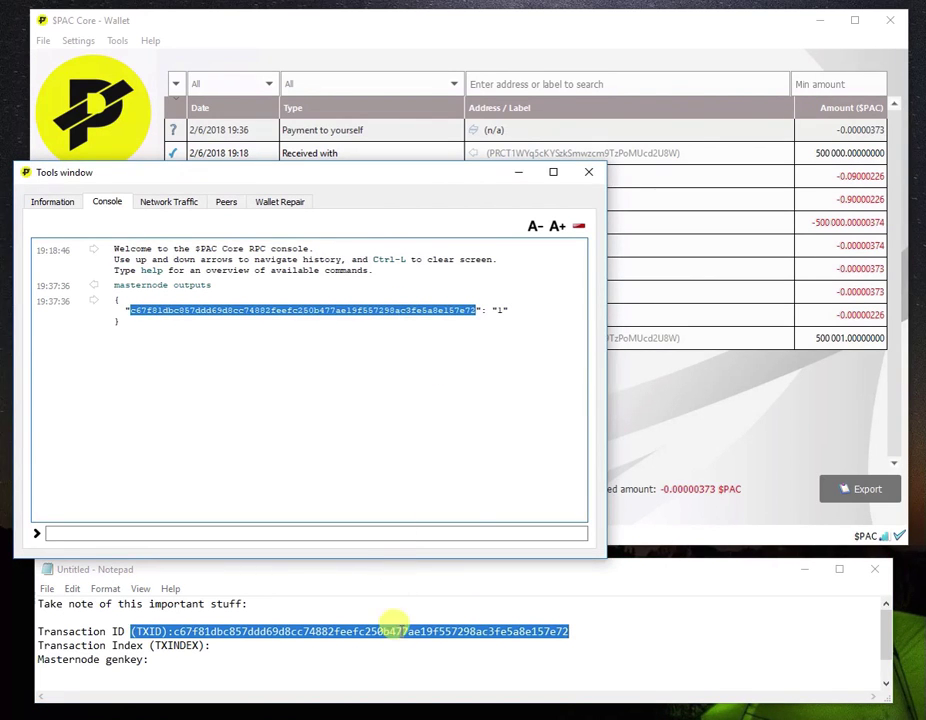
- Copy the transaction index 1 from the console output to the TXINDEX line of the Notepad notes
click(499, 308)
right_click(499, 308)
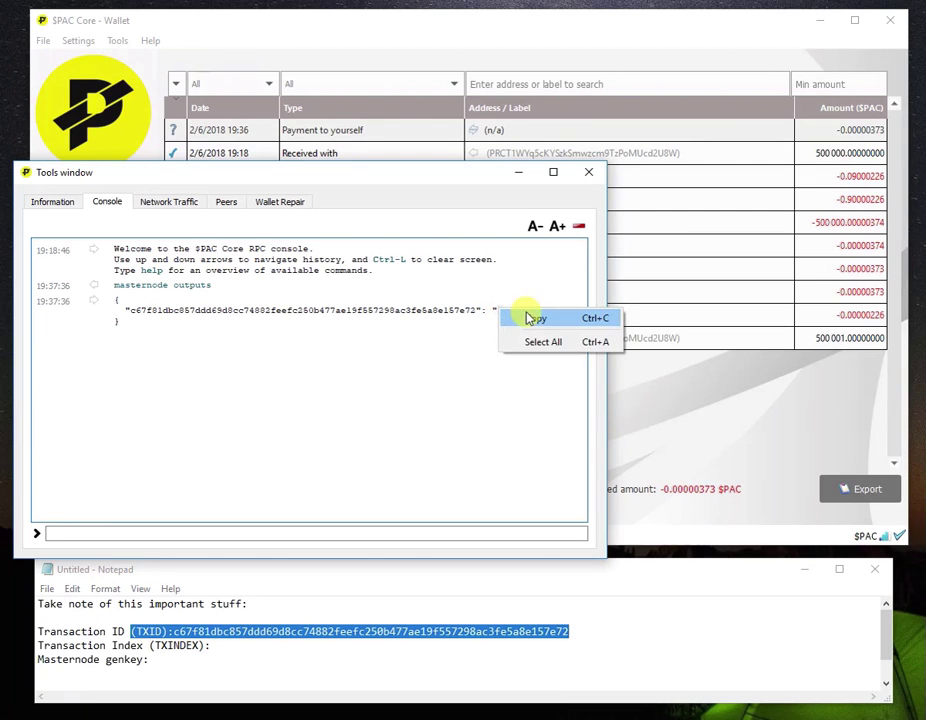
click(530, 320)
click(225, 648)
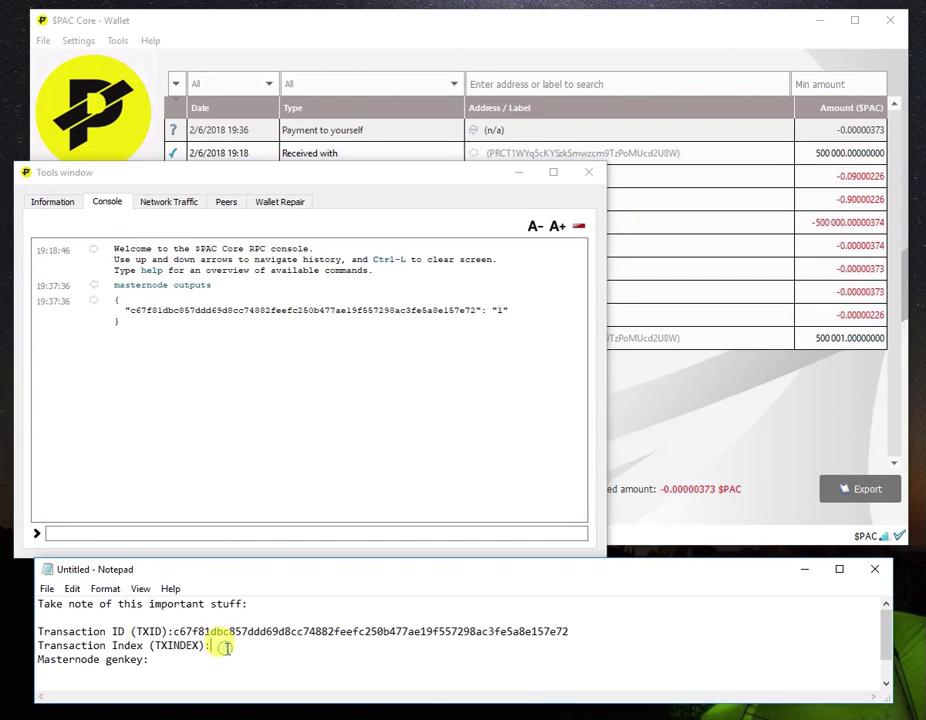
right_click(227, 650)
click(60, 502)
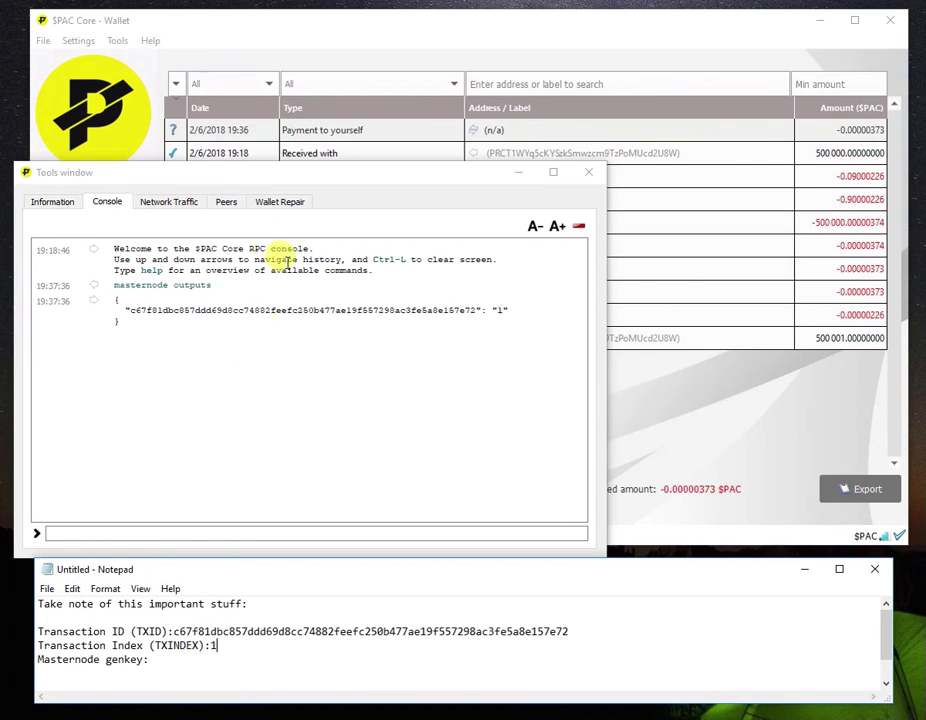
- Generate a masternode private key by running masternode genkey in the debug console
click(182, 531)
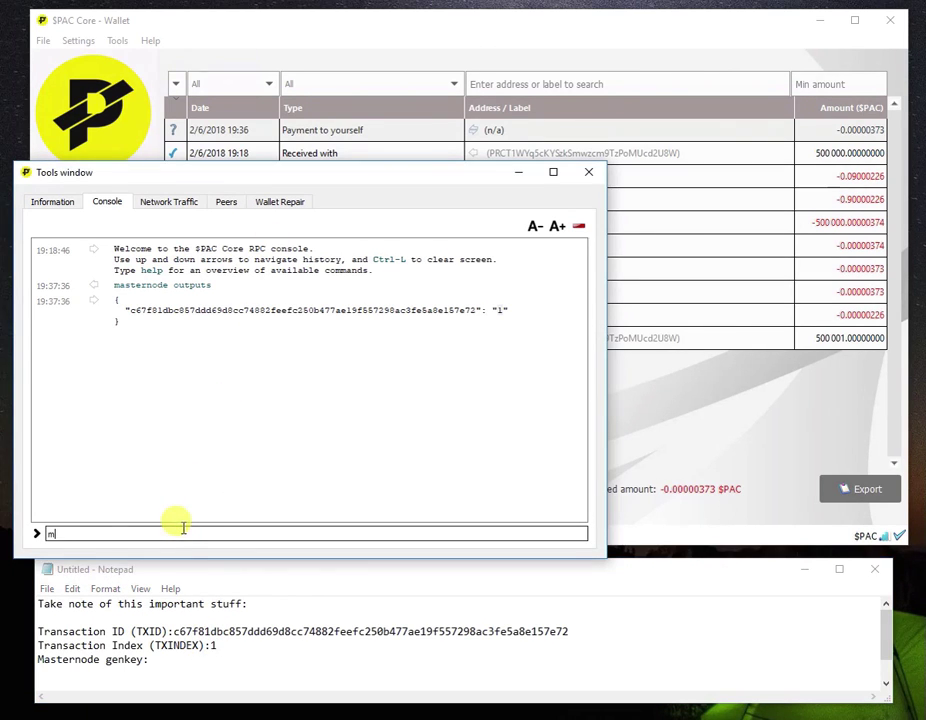
text(masternode genkey)
key(Return)
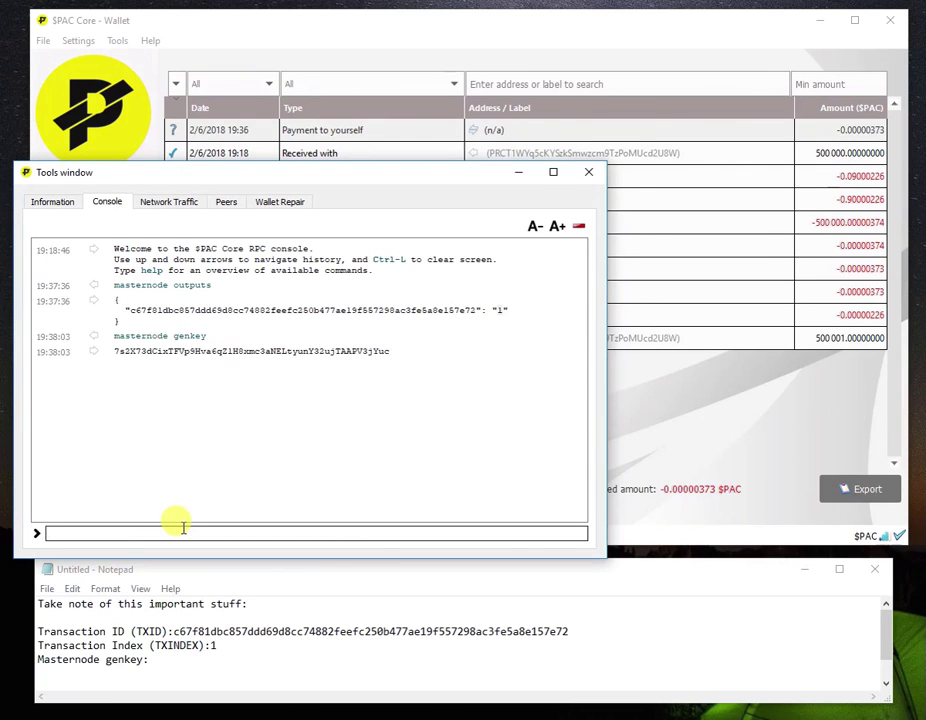
- Copy the generated masternode key from the console to the Masternode genkey line of the Notepad notes
double_click(265, 351)
right_click(265, 352)
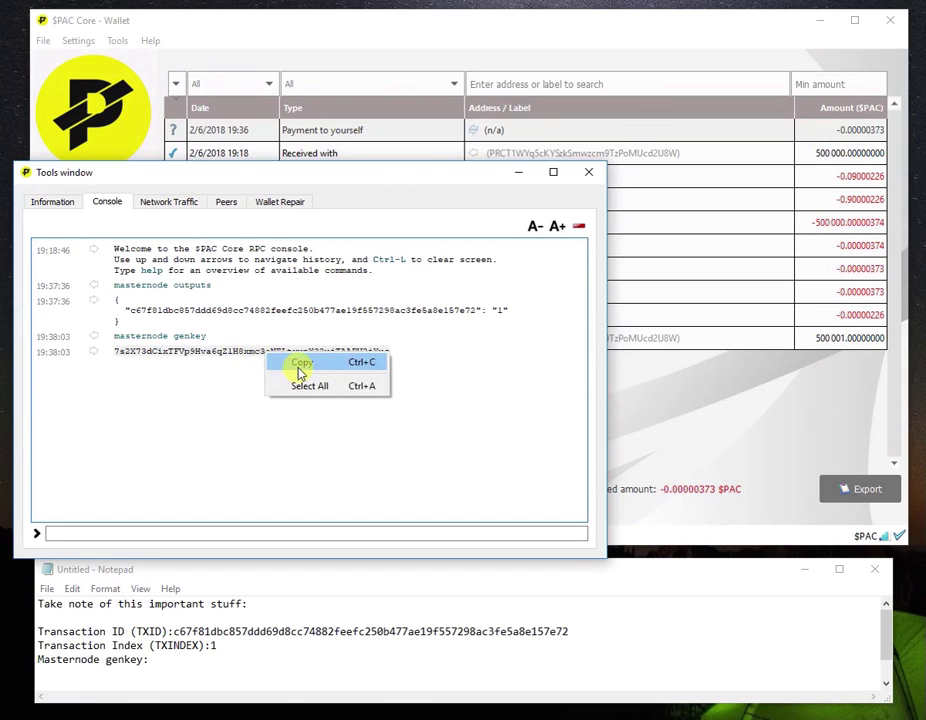
click(301, 366)
click(166, 660)
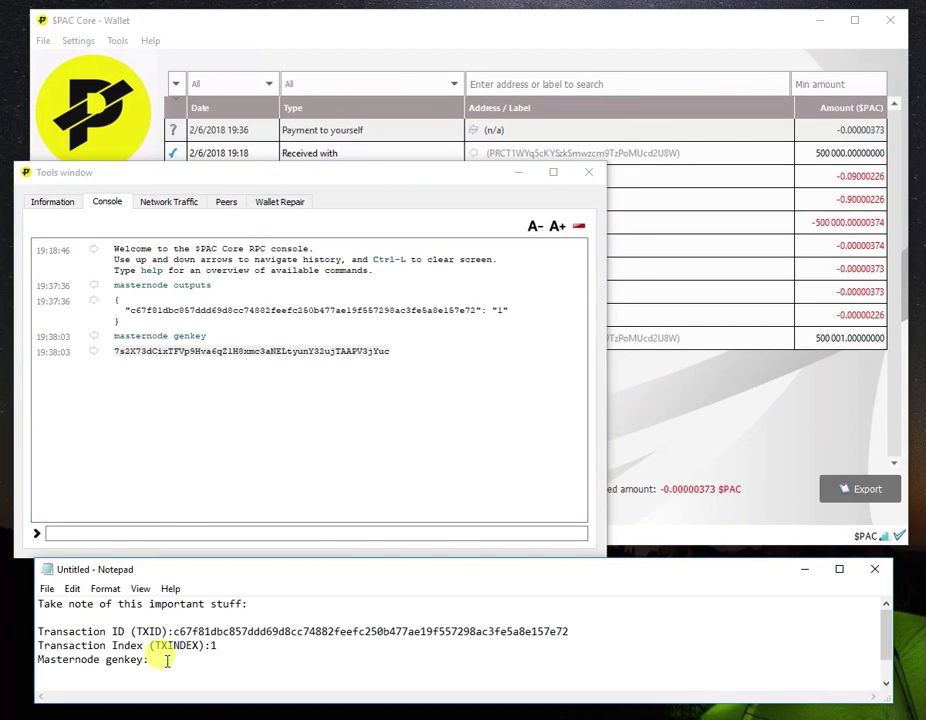
right_click(166, 660)
click(17, 517)
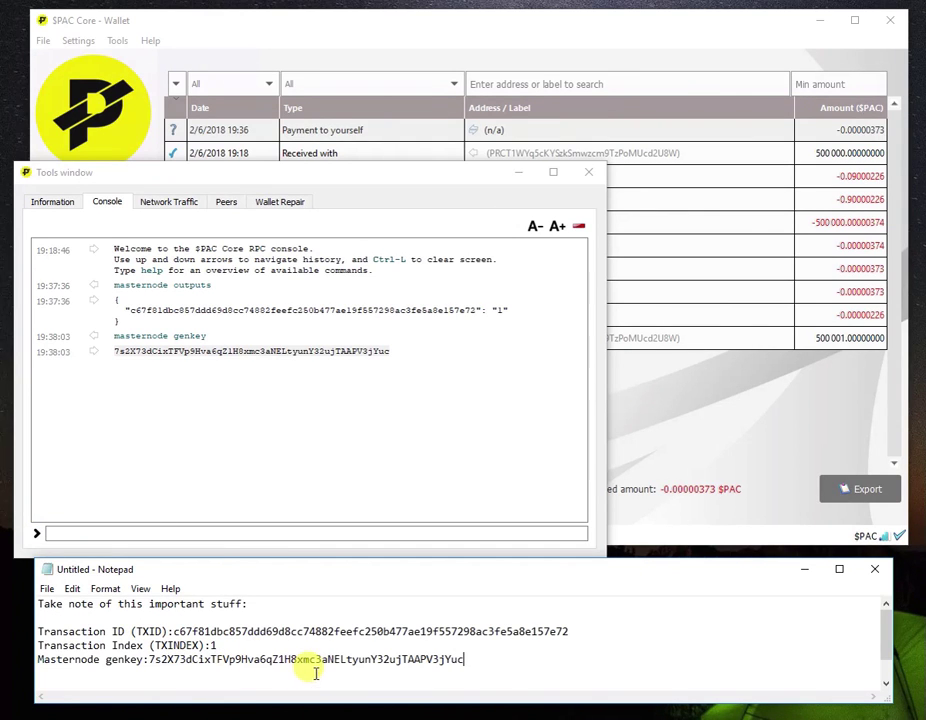
- Close the debug console window and open the wallet's masternode configuration file for editing
click(289, 403)
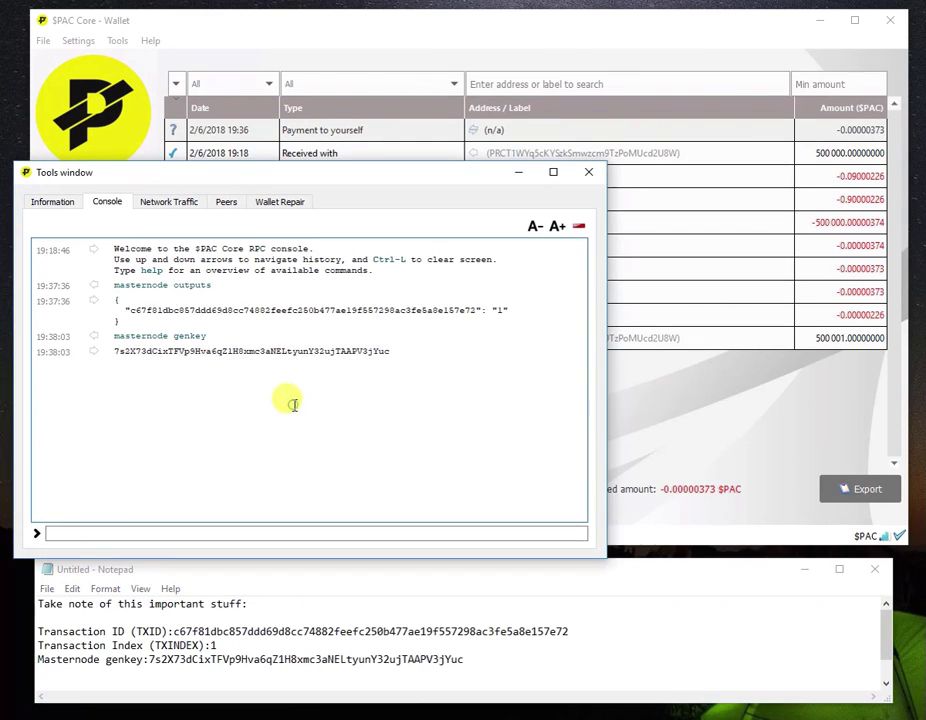
click(592, 174)
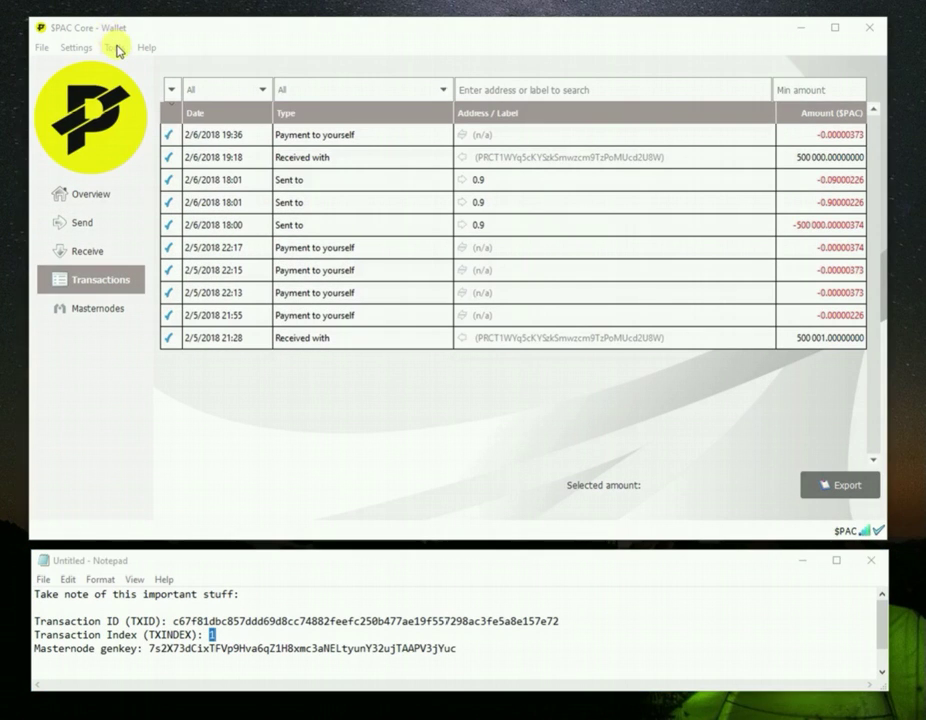
click(116, 47)
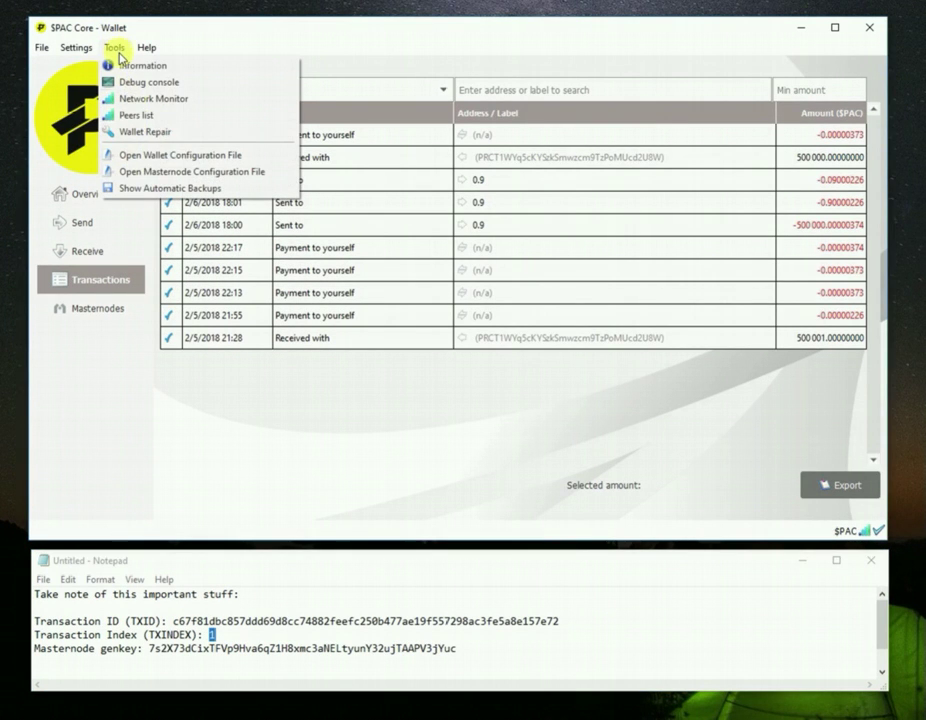
click(186, 174)
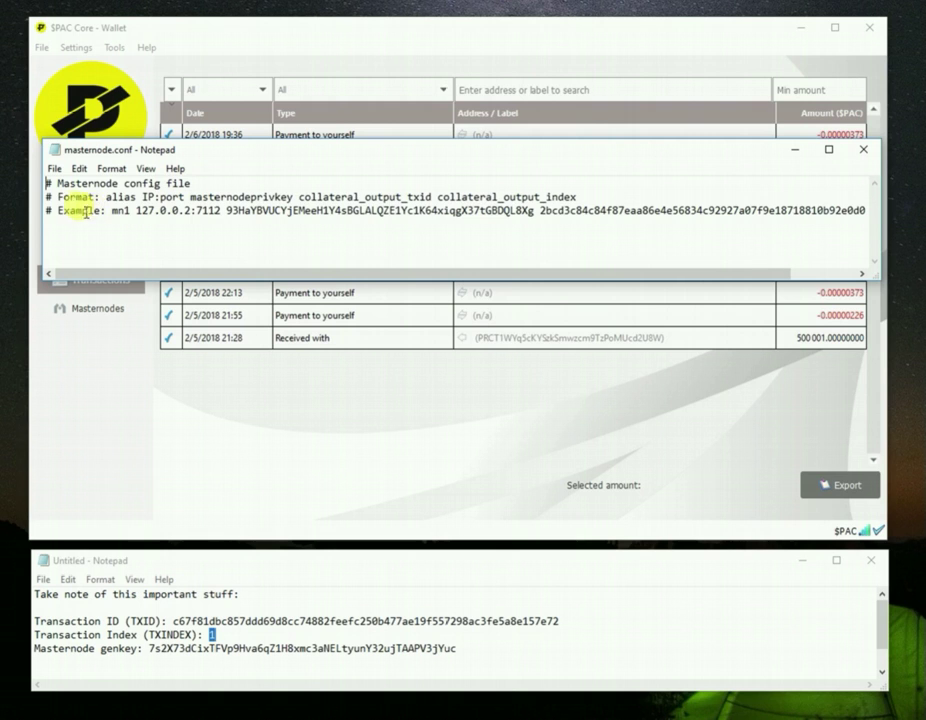
- Replace all sample text in masternode.conf with the alias mymasternode1 followed by the placeholder <YOUR VPS IP ADDRESS>
drag(61, 213, 306, 232)
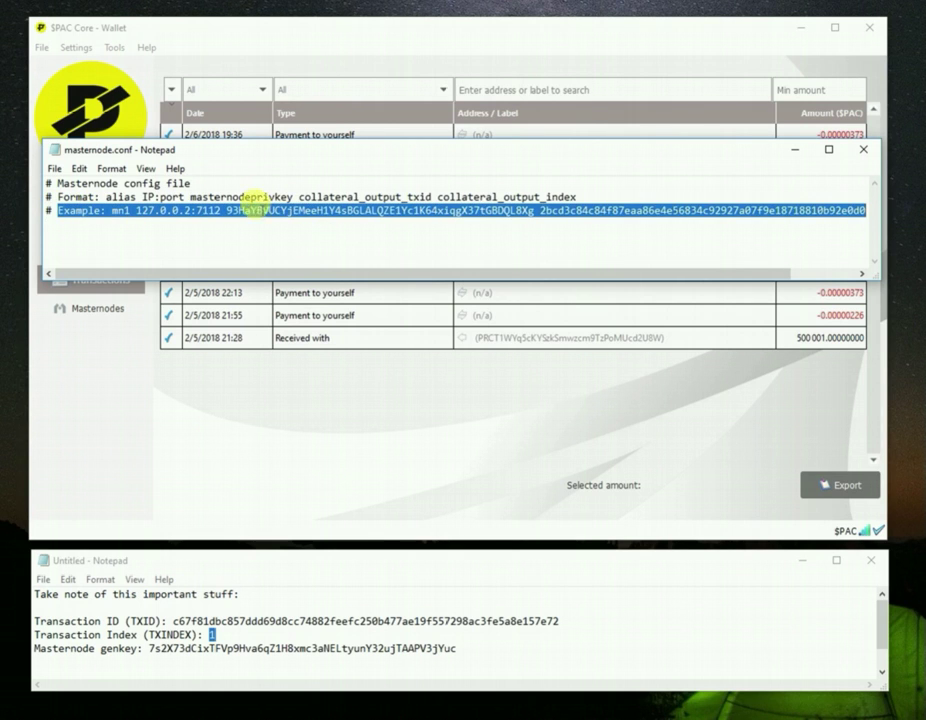
click(177, 234)
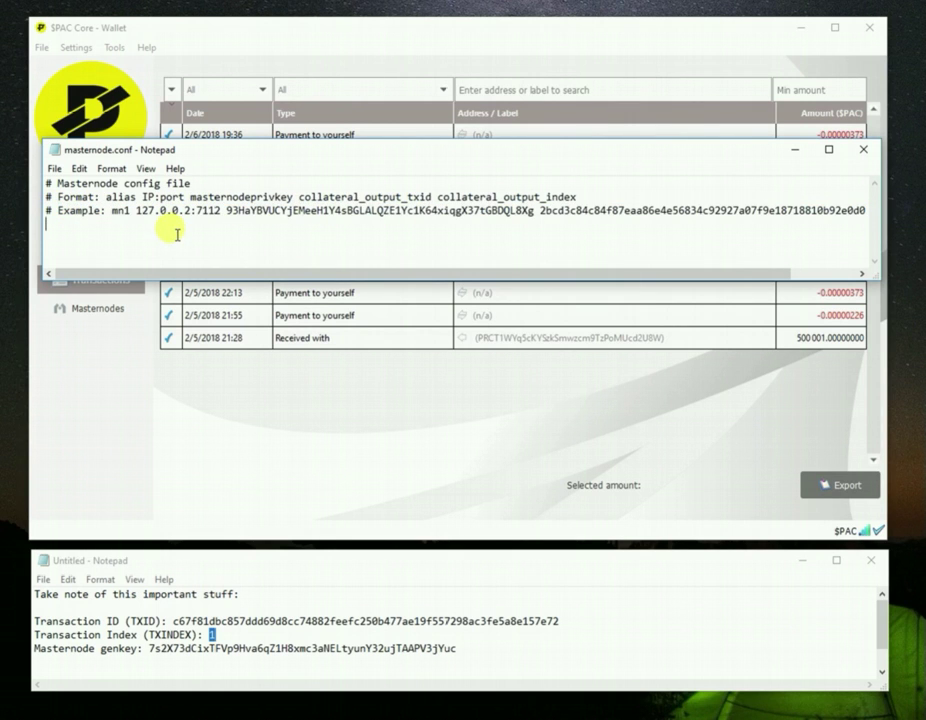
key(ctrl+a)
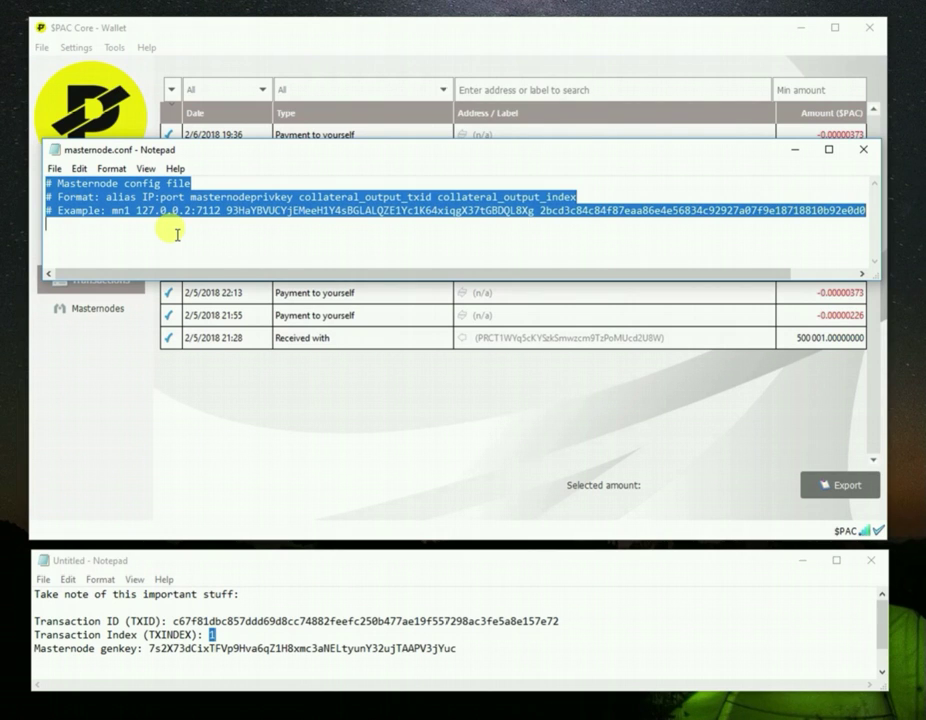
key(Delete)
text(m)
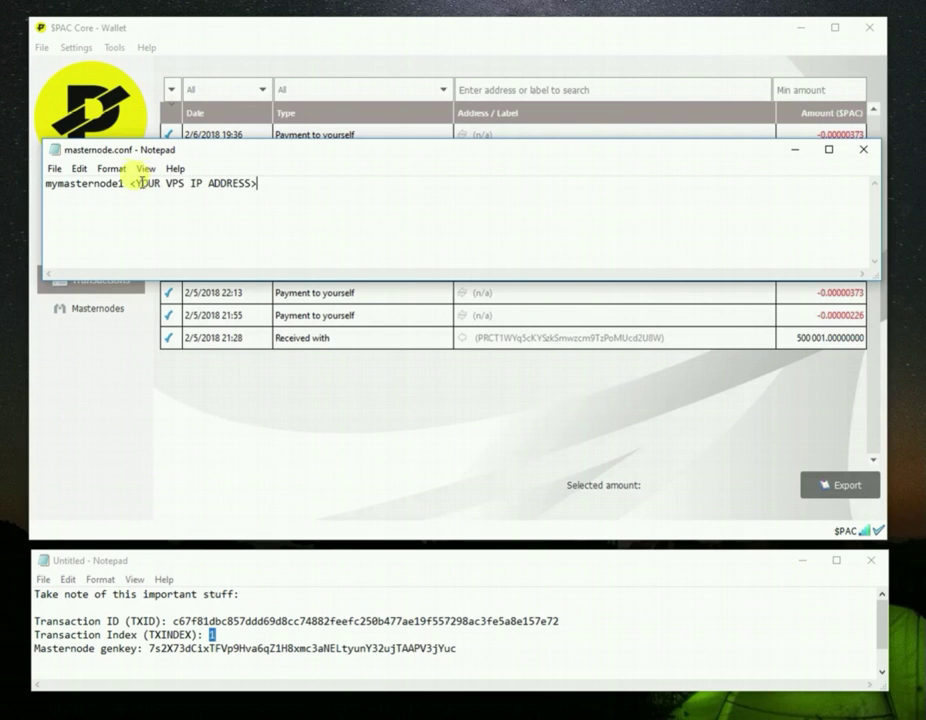
- Replace the VPS address placeholder in masternode.conf with 192.47.9.20:7112
drag(129, 184, 258, 183)
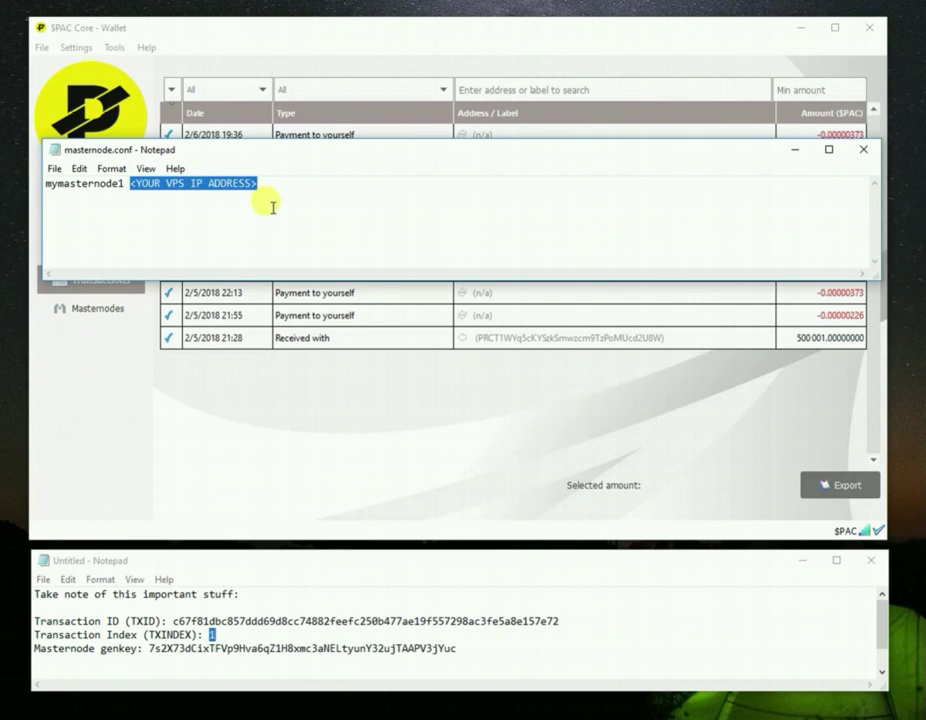
key(BackSpace)
text(192.47.9.20:7112)
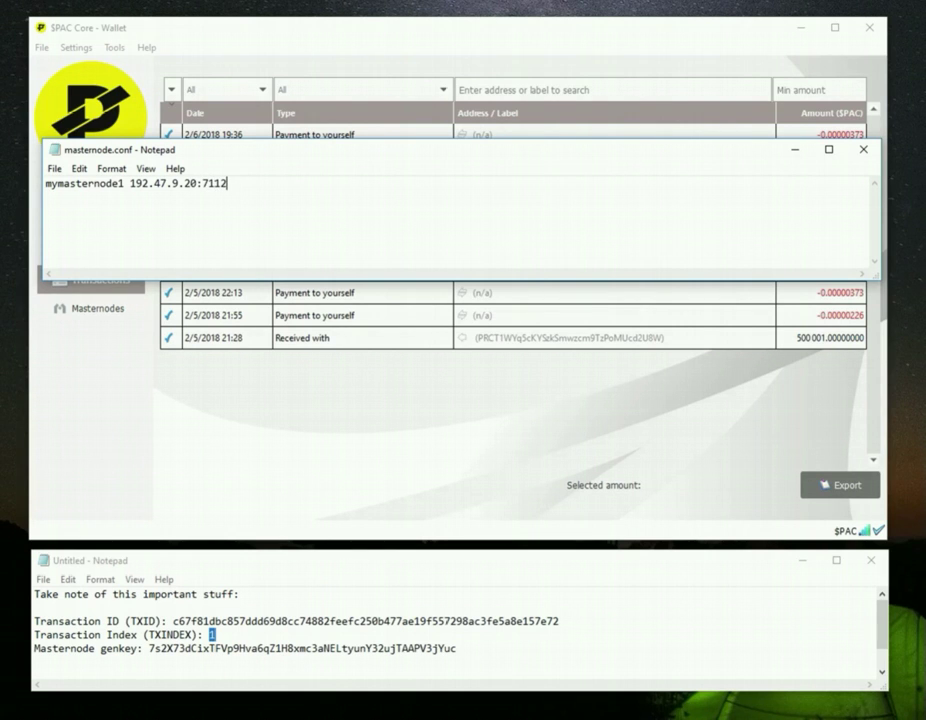
- Copy the masternode genkey from the notes to masternode.conf, after the IP address and port
double_click(278, 650)
right_click(278, 650)
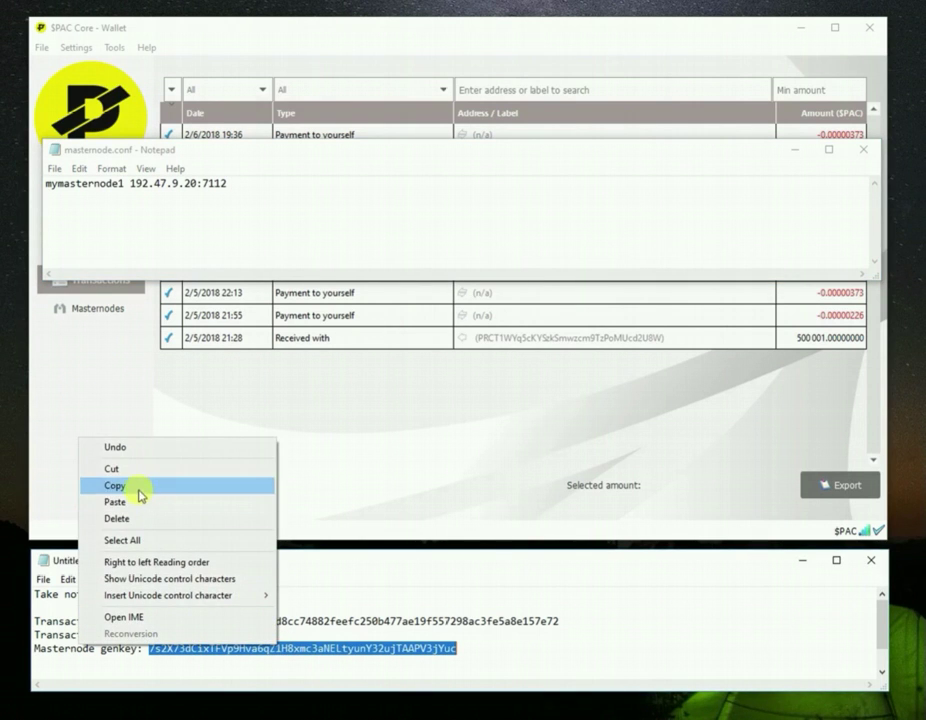
click(141, 490)
right_click(241, 187)
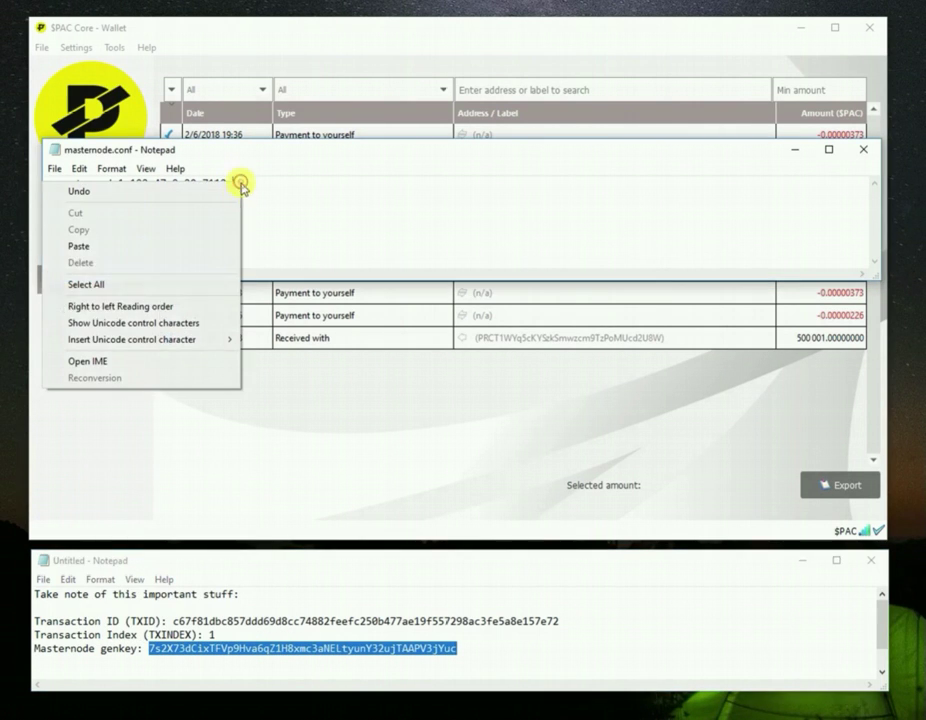
click(103, 248)
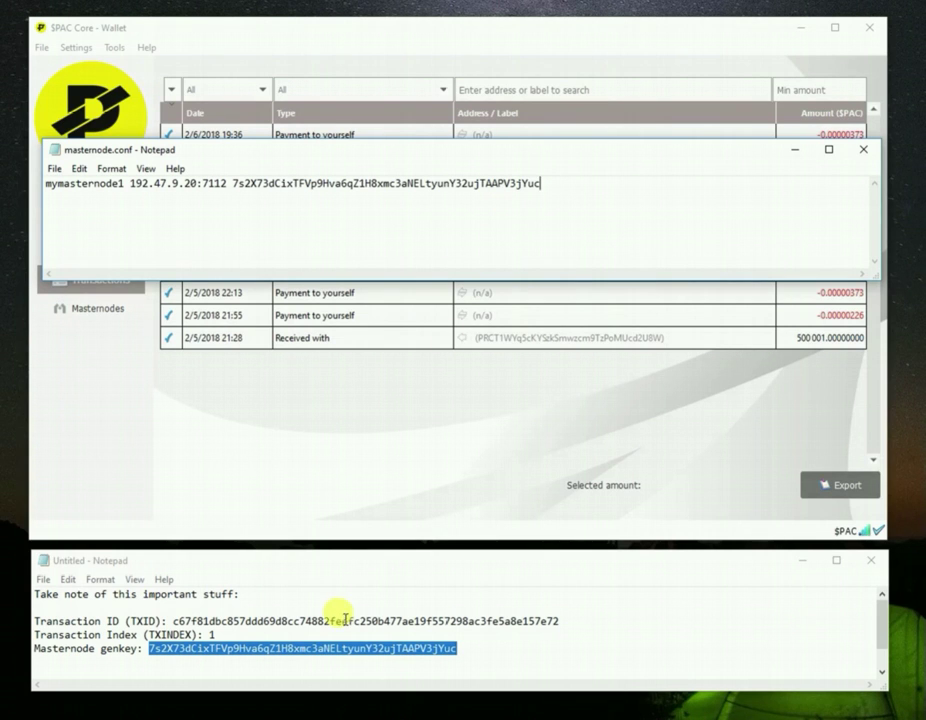
- Copy the transaction ID from the notes to the masternode.conf line, after the masternode key
click(340, 622)
double_click(340, 622)
right_click(340, 622)
click(196, 459)
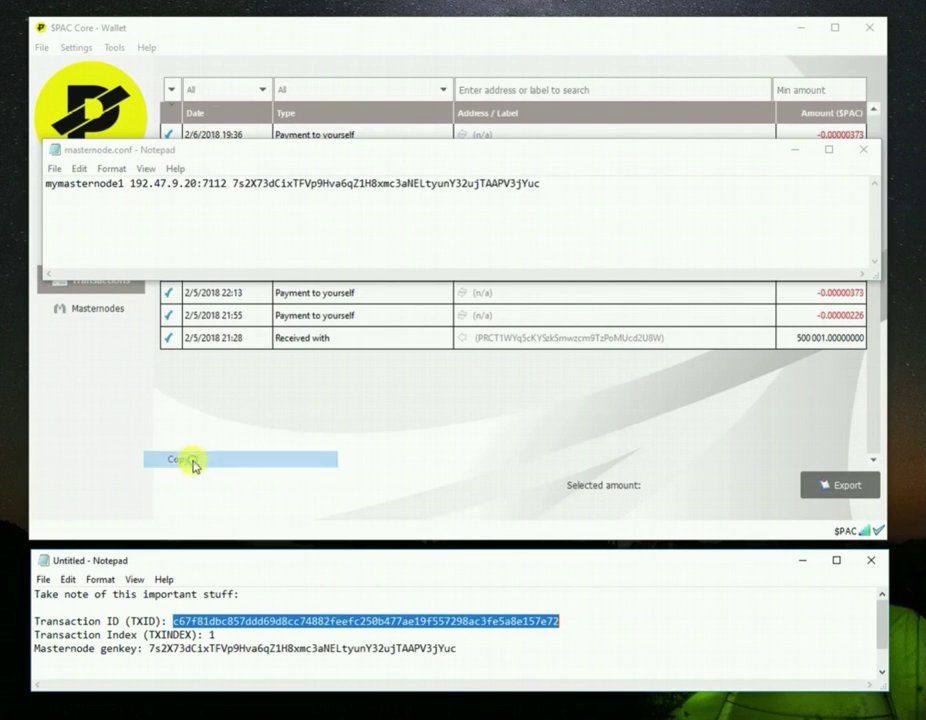
click(556, 186)
right_click(556, 186)
click(395, 250)
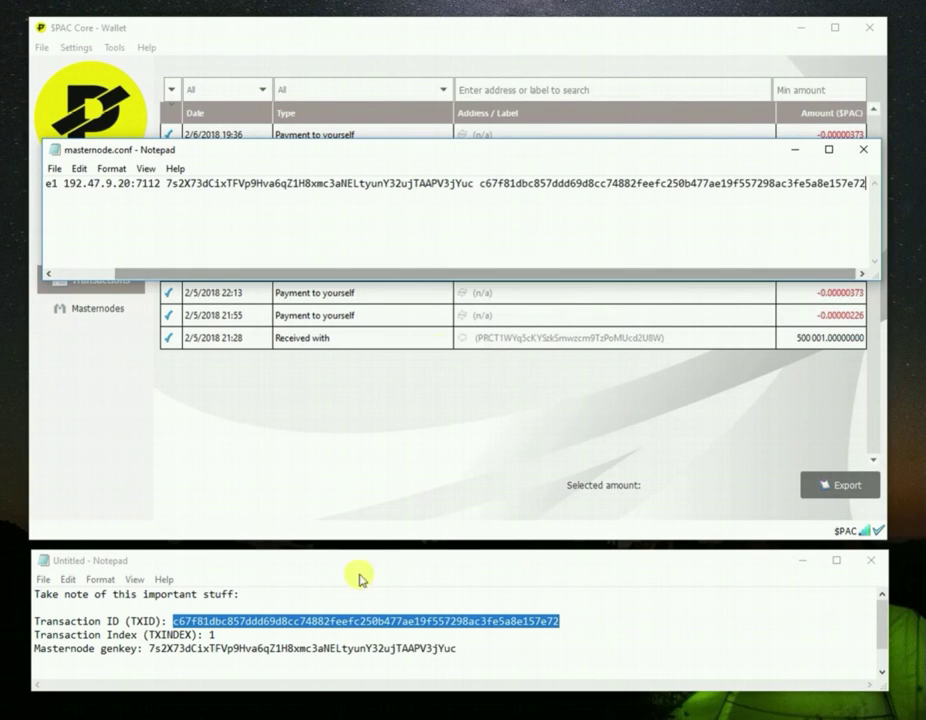
- Copy the transaction index 1 from the notes to the end of the masternode.conf line
click(210, 634)
double_click(180, 634)
drag(207, 634, 214, 634)
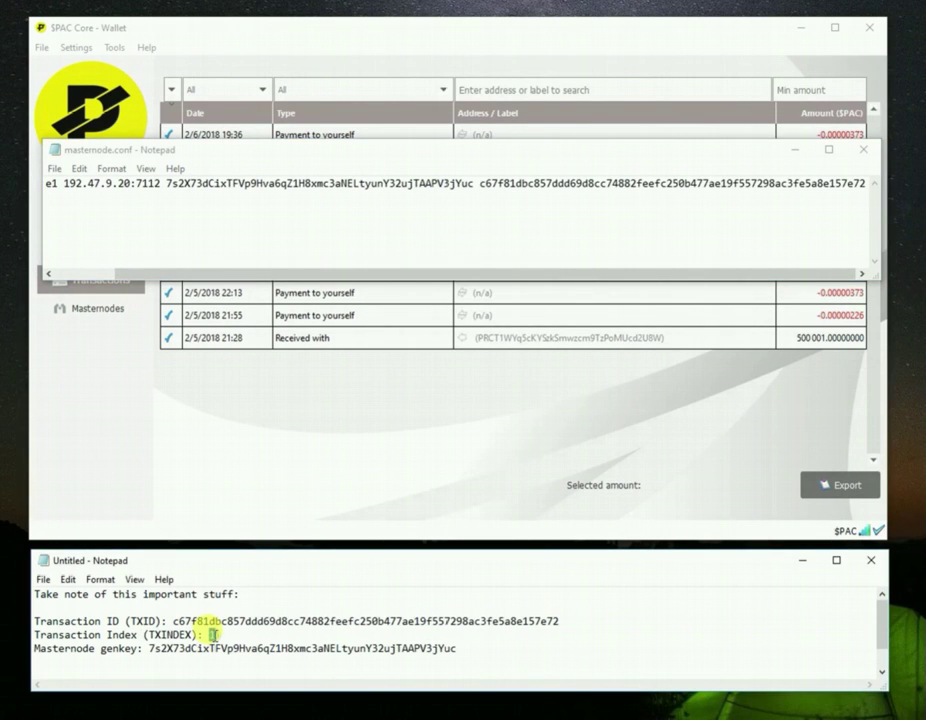
right_click(212, 634)
click(68, 476)
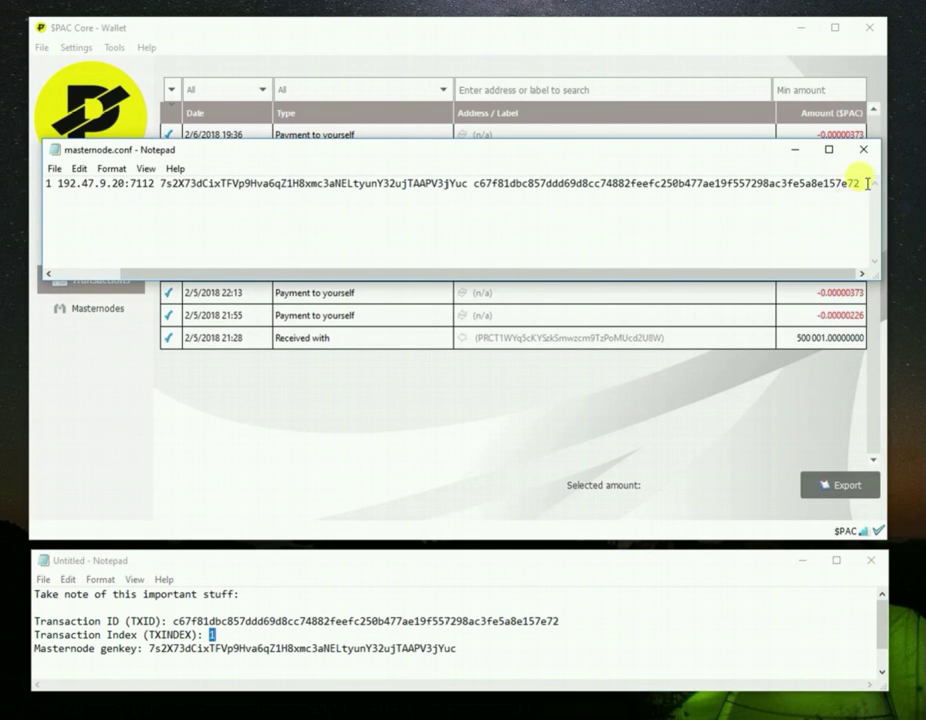
right_click(866, 186)
click(727, 247)
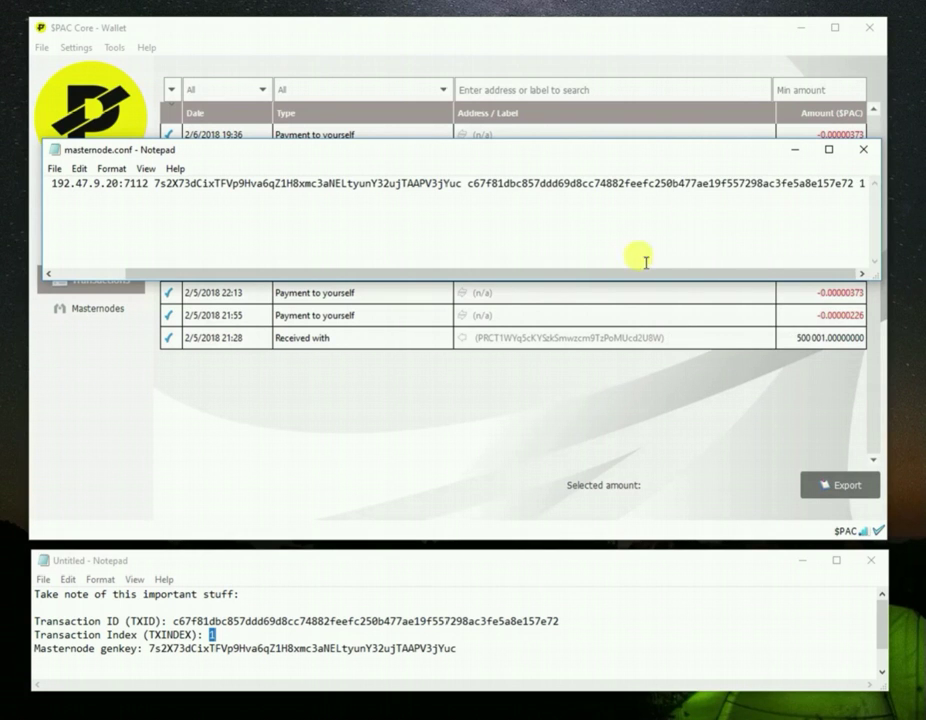
- Check the start of the mymasternode1 line, then save masternode.conf and close it
drag(645, 271, 575, 271)
click(54, 168)
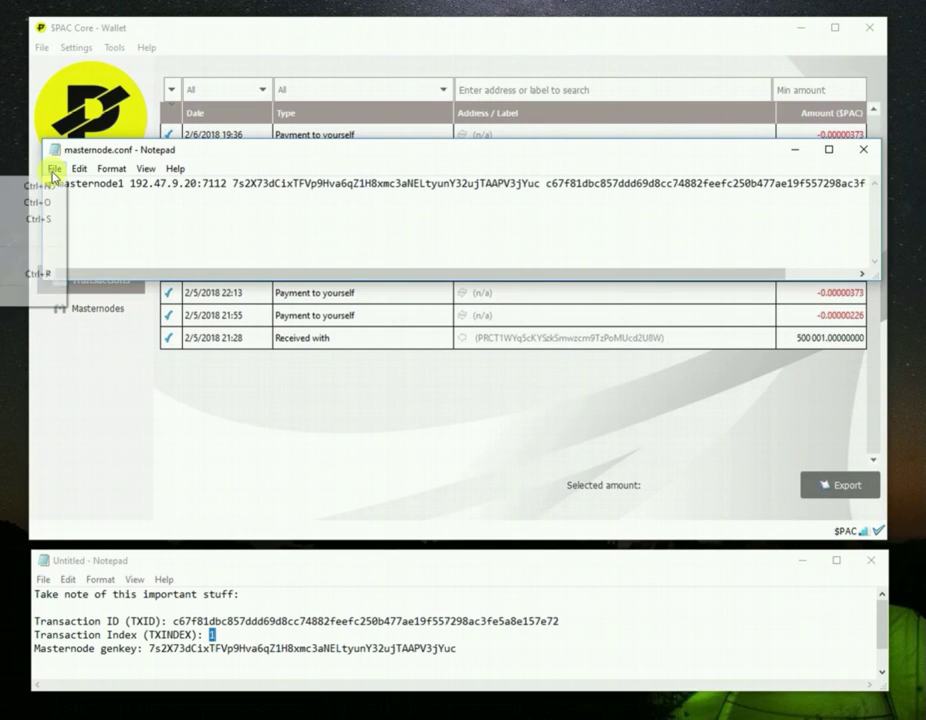
click(46, 184)
text(my)
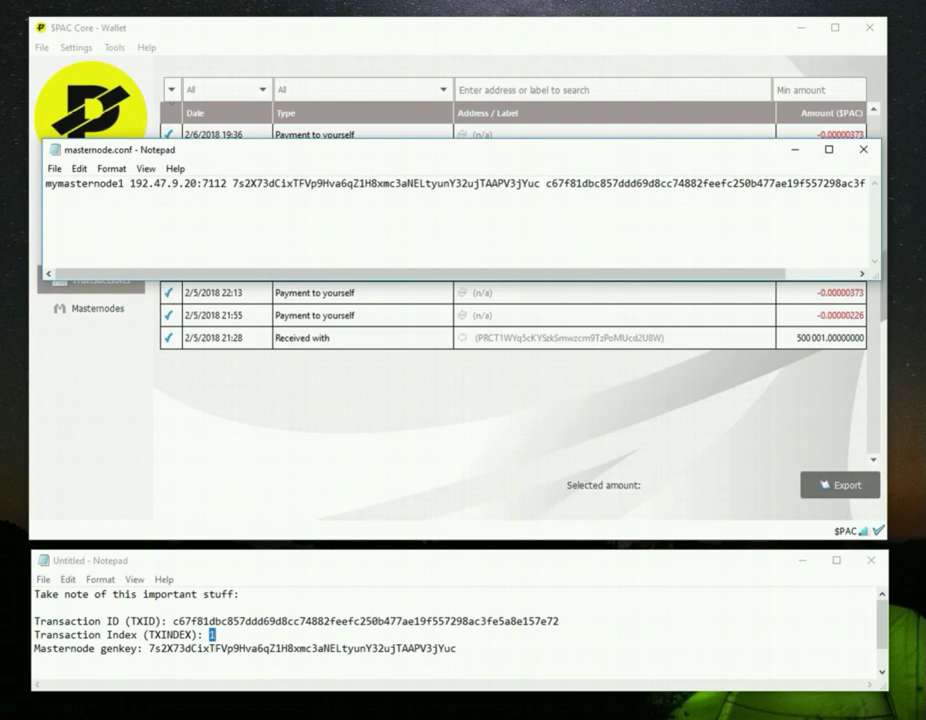
click(871, 155)
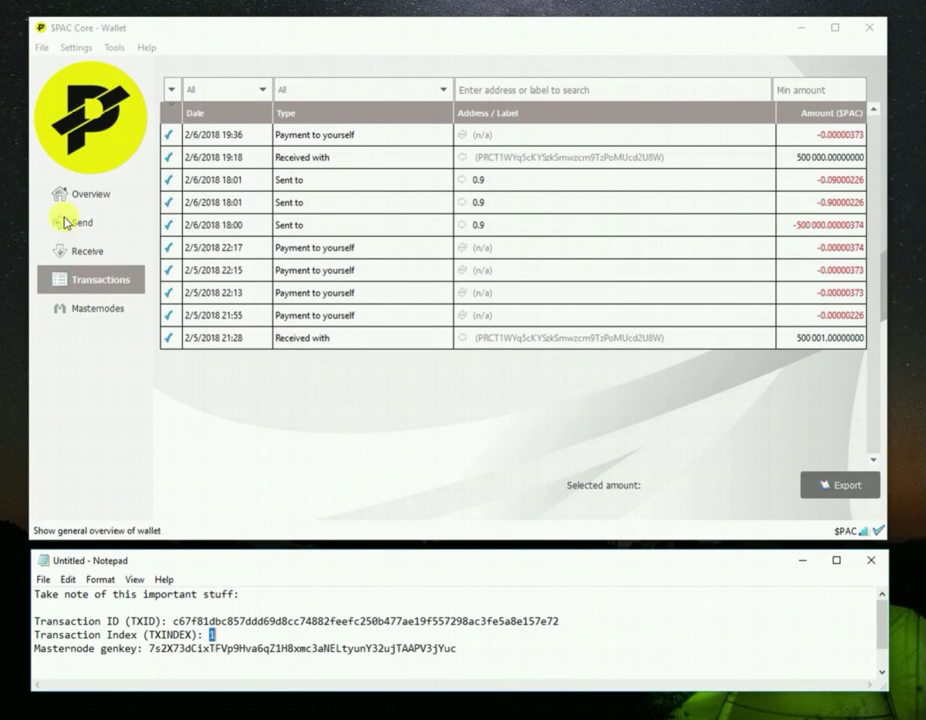
- Exit the $PAC wallet from its masternode list, relaunch it from the desktop and open the list of own masternodes
click(78, 310)
click(78, 310)
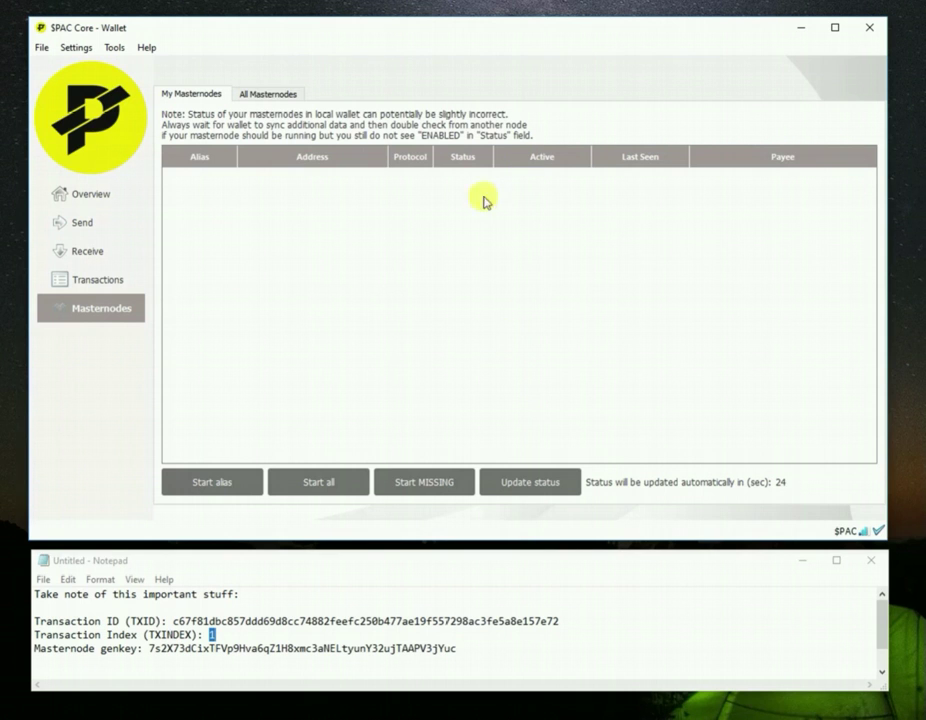
click(41, 48)
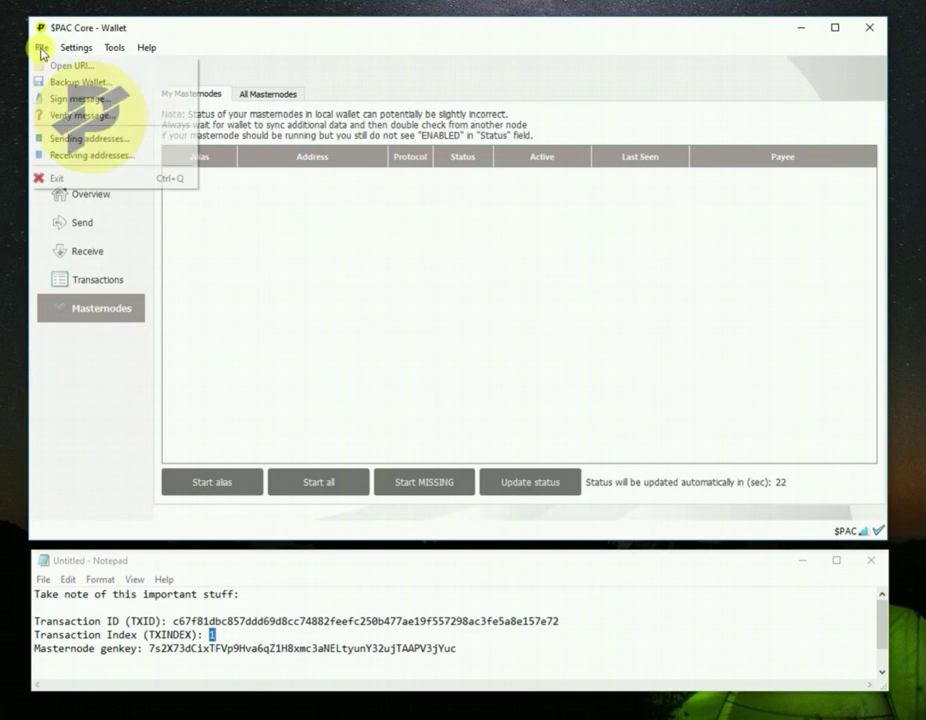
click(58, 179)
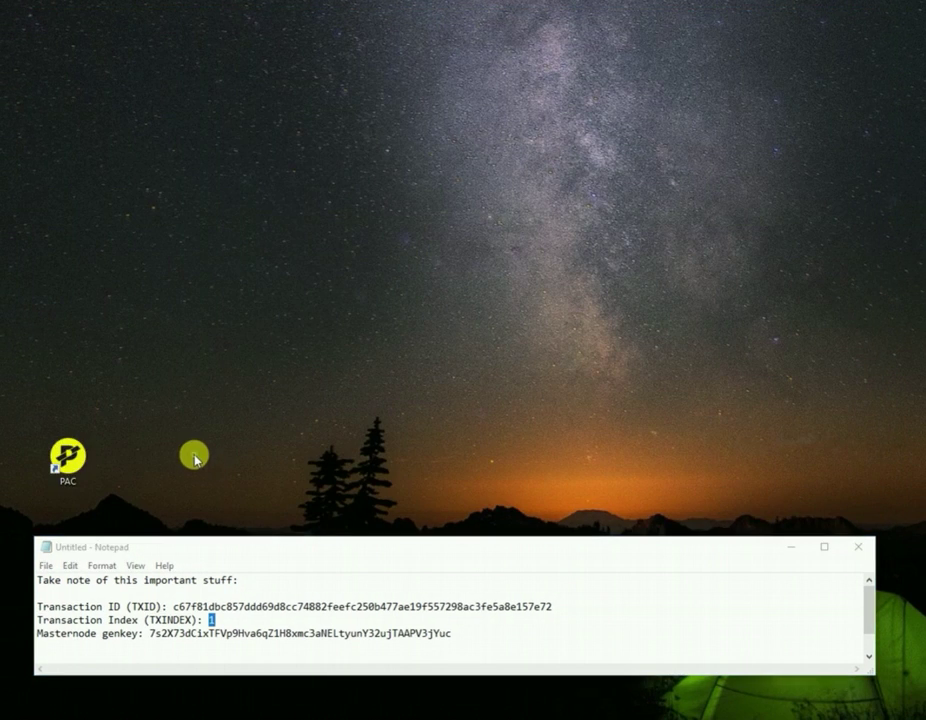
click(82, 461)
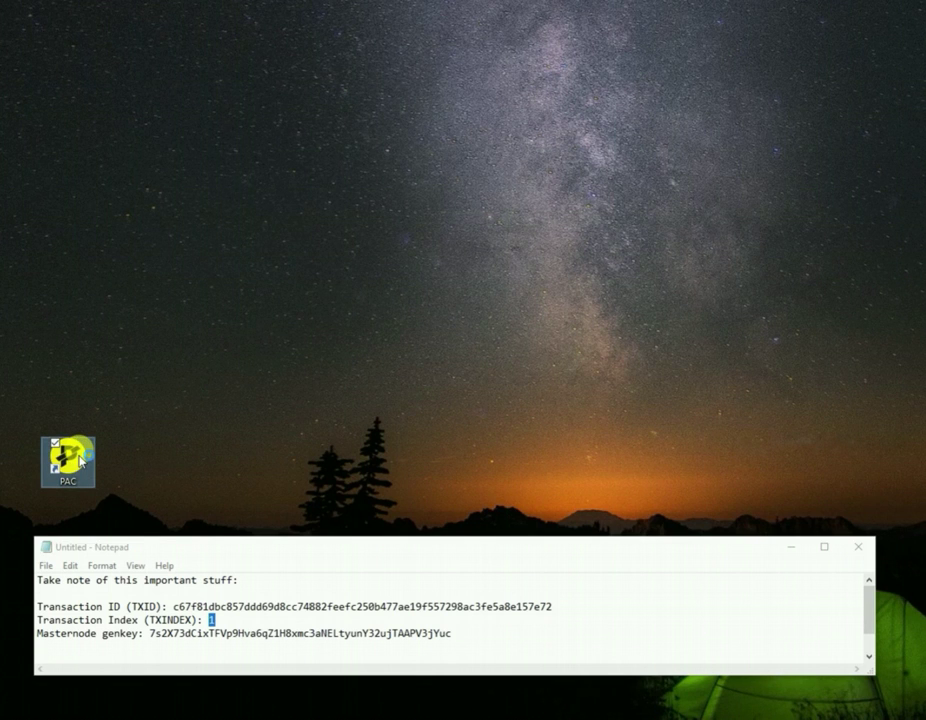
double_click(82, 461)
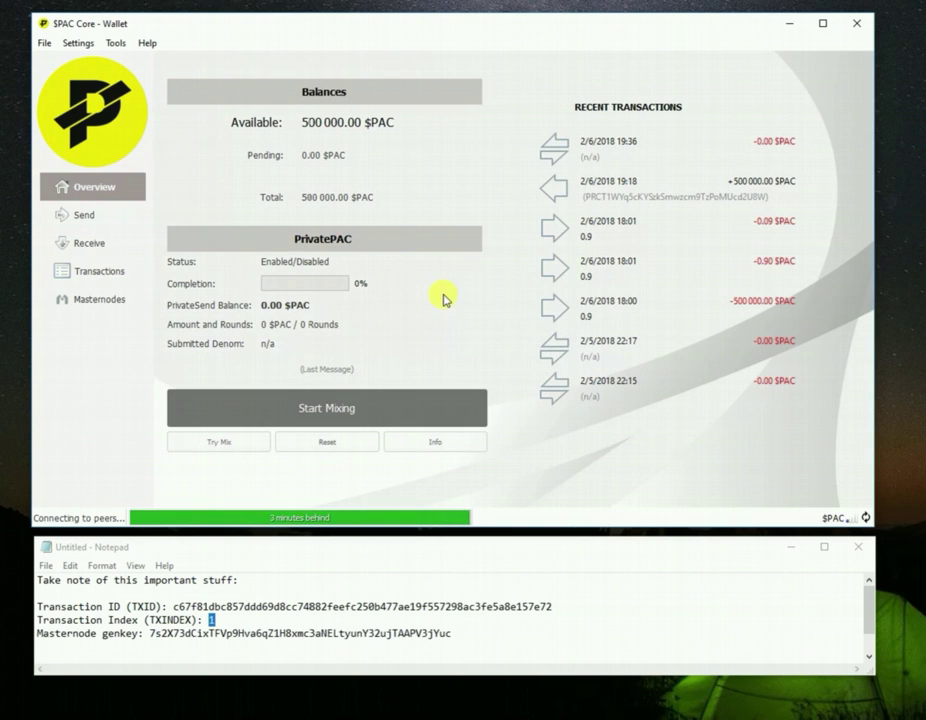
click(114, 298)
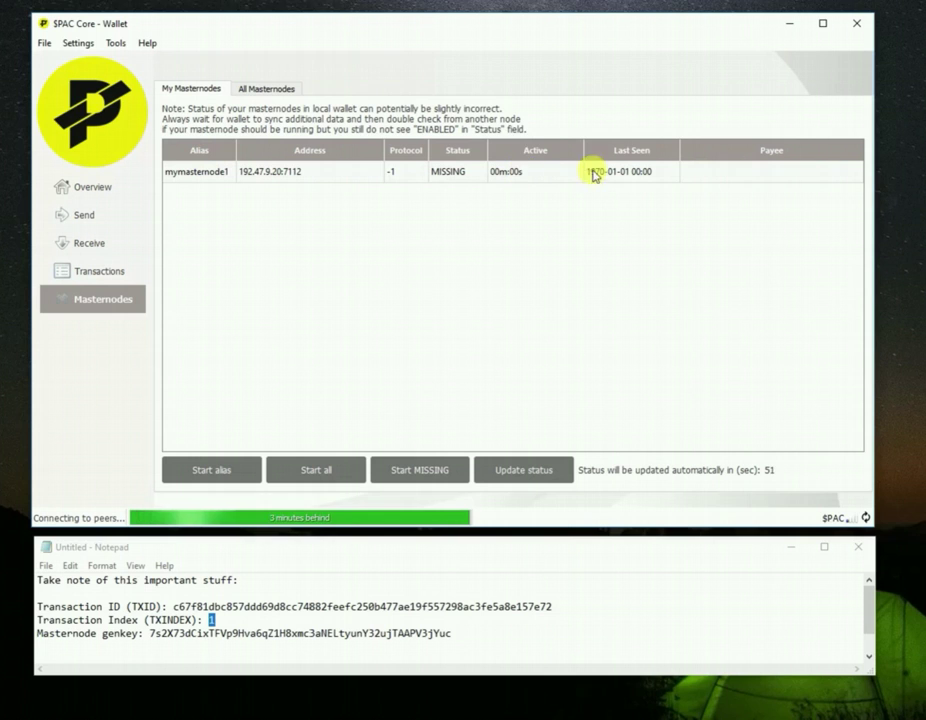
- Try to start the mymasternode1 alias while the wallet is syncing, and dismiss the result message
click(297, 174)
click(217, 469)
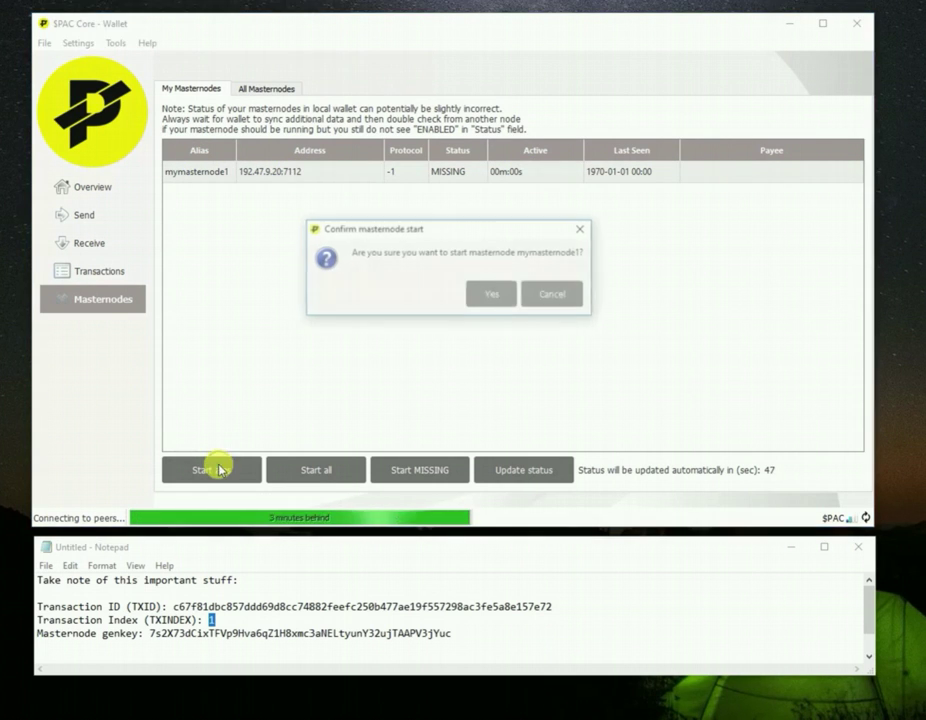
click(508, 299)
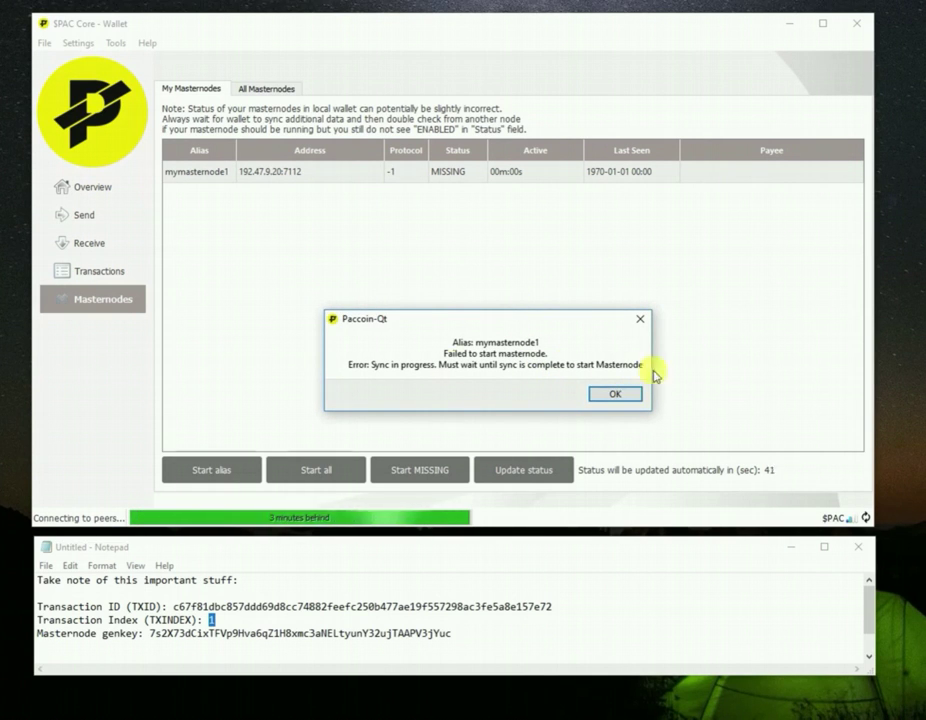
click(604, 395)
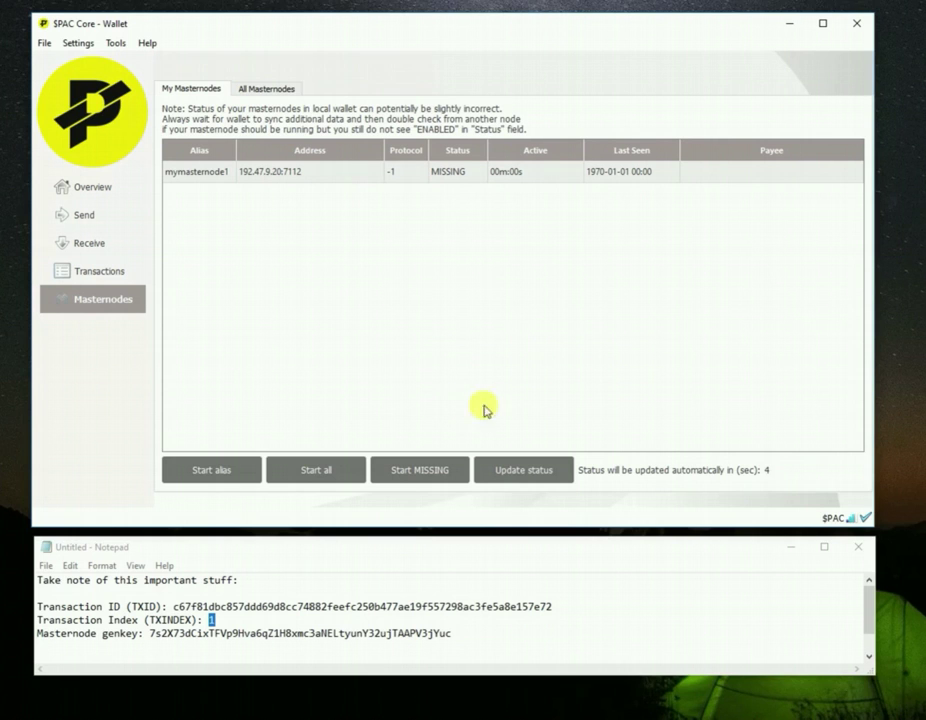
- Start the mymasternode1 alias with the wallet fully synced, confirm the start and dismiss the result message
click(250, 175)
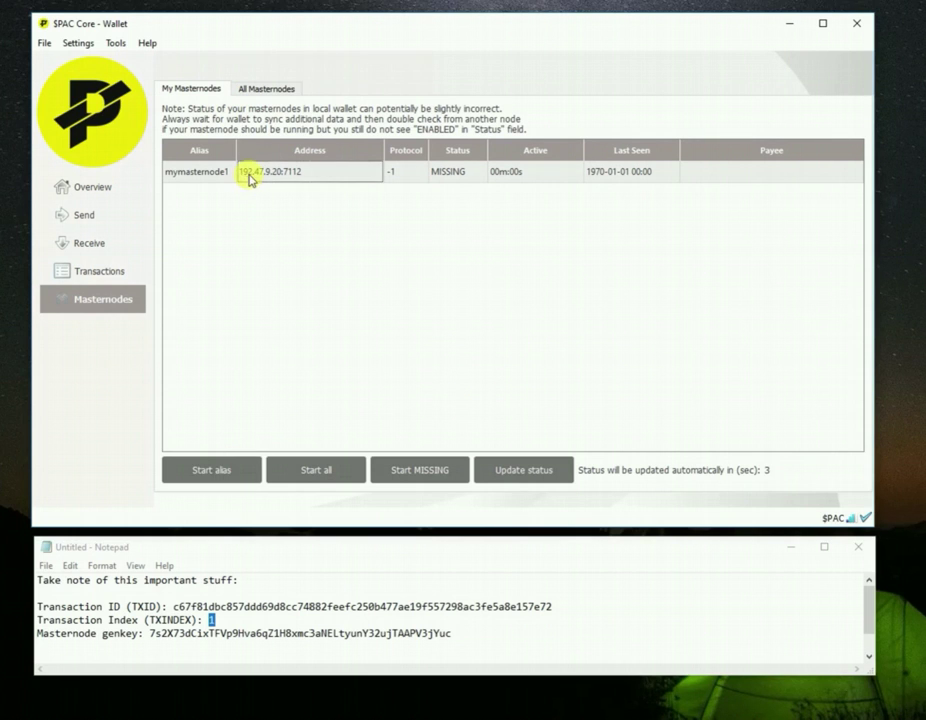
click(222, 471)
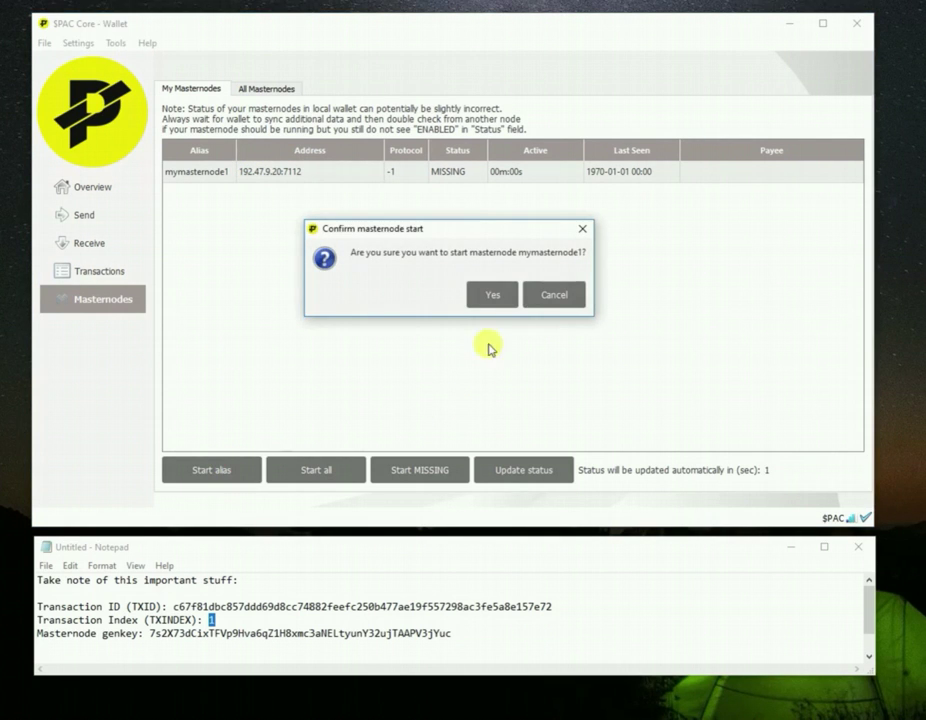
click(494, 291)
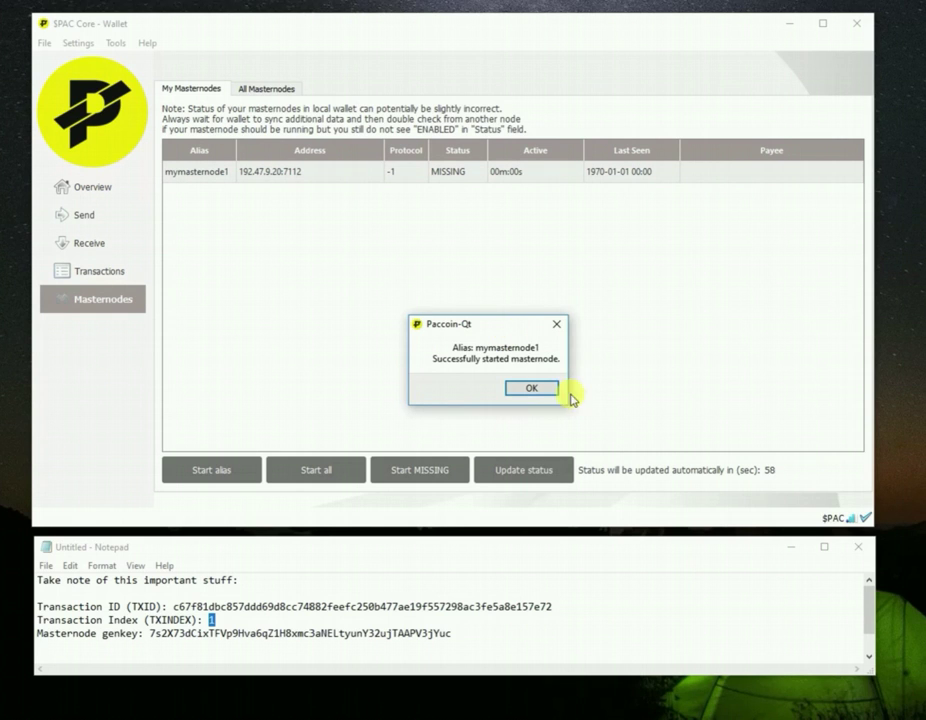
click(532, 390)
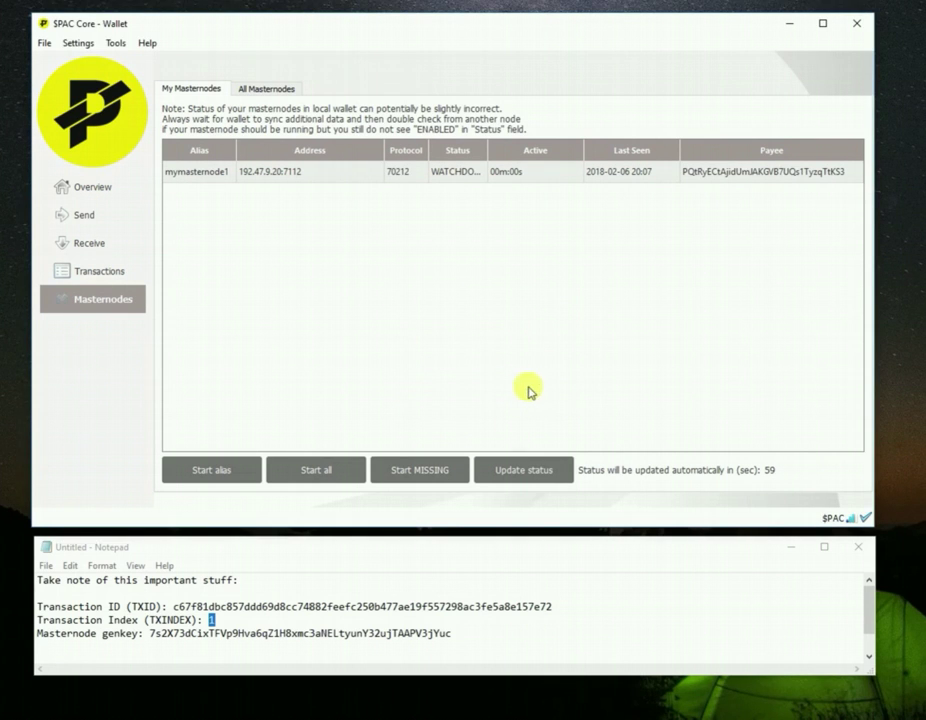